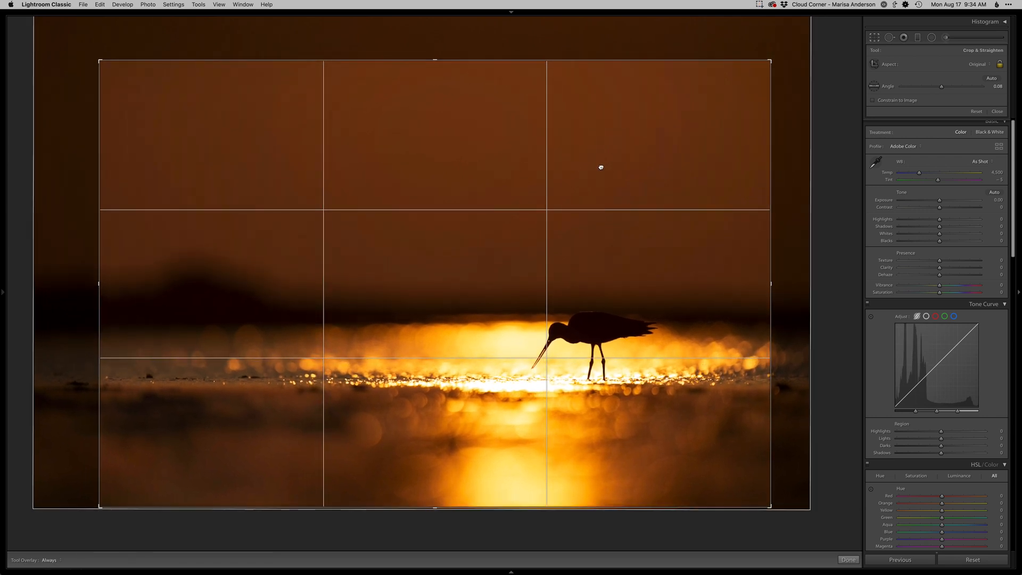
# Straighten the photo's crop to an angle of 0.18 and apply the crop.
pyautogui.moveTo(788, 234); pyautogui.dragTo(790, 235)
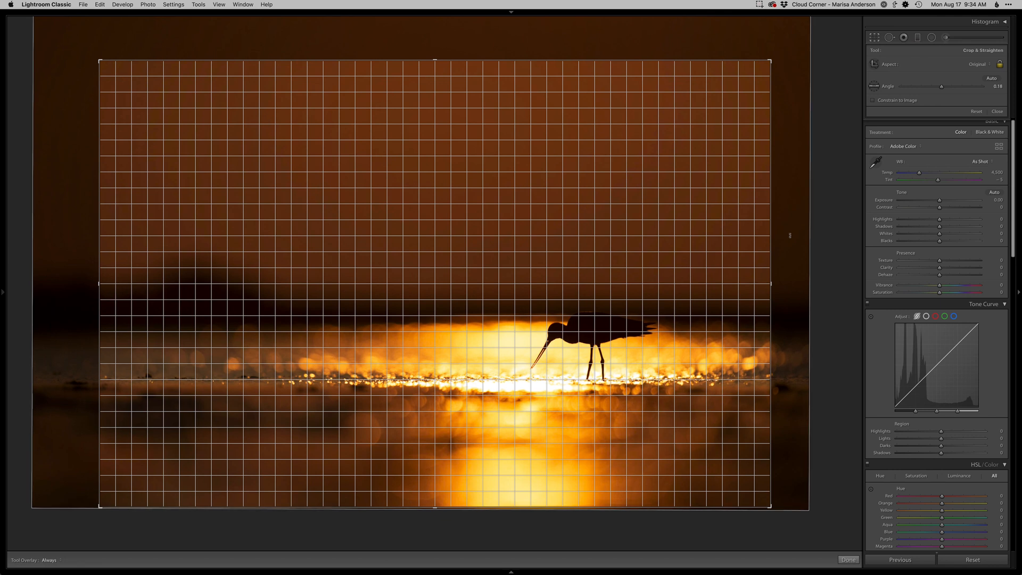
pyautogui.press('Return')
# Set the photo's exposure to -0.10 and its highlights to -60.
pyautogui.press('-')
pyautogui.press('.')
pyautogui.press('.')
pyautogui.hotkey('shift', '-')
pyautogui.hotkey('shift', '-')
pyautogui.hotkey('shift', '-')
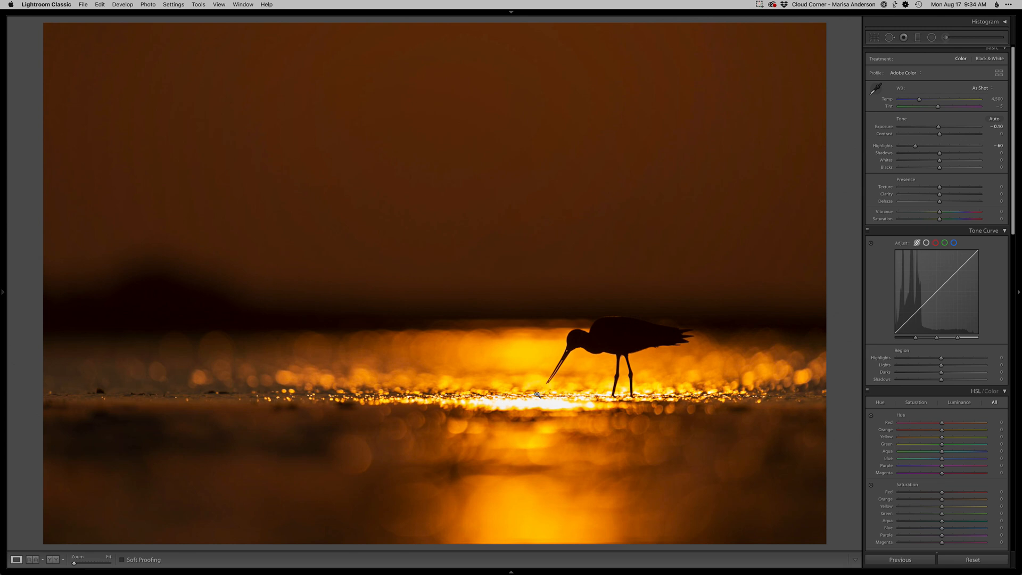
# Raise the photo's shadows to +70.
pyautogui.press('i')
pyautogui.press('=')
pyautogui.press('=')
pyautogui.press('=')
pyautogui.press('=')
pyautogui.press('=')
pyautogui.press('=')
pyautogui.press('=')
pyautogui.press('=')
pyautogui.press('=')
pyautogui.press('=')
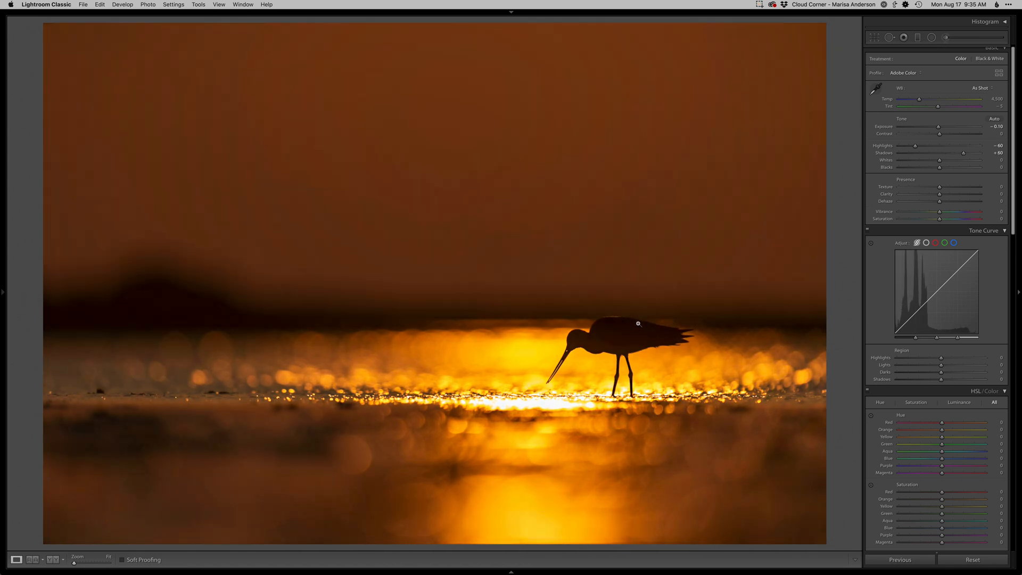
pyautogui.press('=')
pyautogui.press('=')
# Lower the blacks to -20 and check the tones close up.
pyautogui.press('.')
pyautogui.press('-')
pyautogui.press('-')
pyautogui.press('-')
pyautogui.press('-')
pyautogui.click(478, 302)
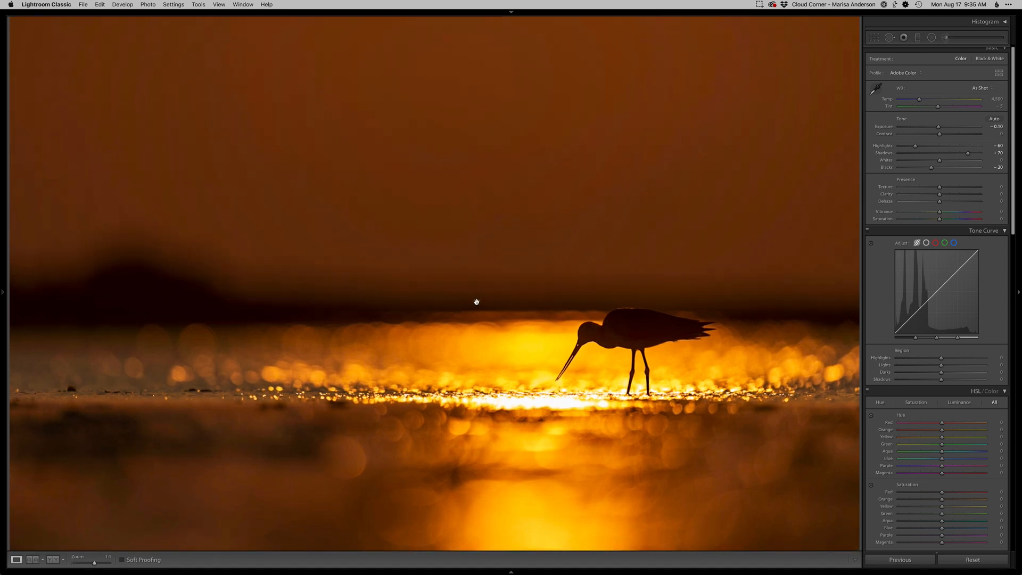
pyautogui.click(498, 329)
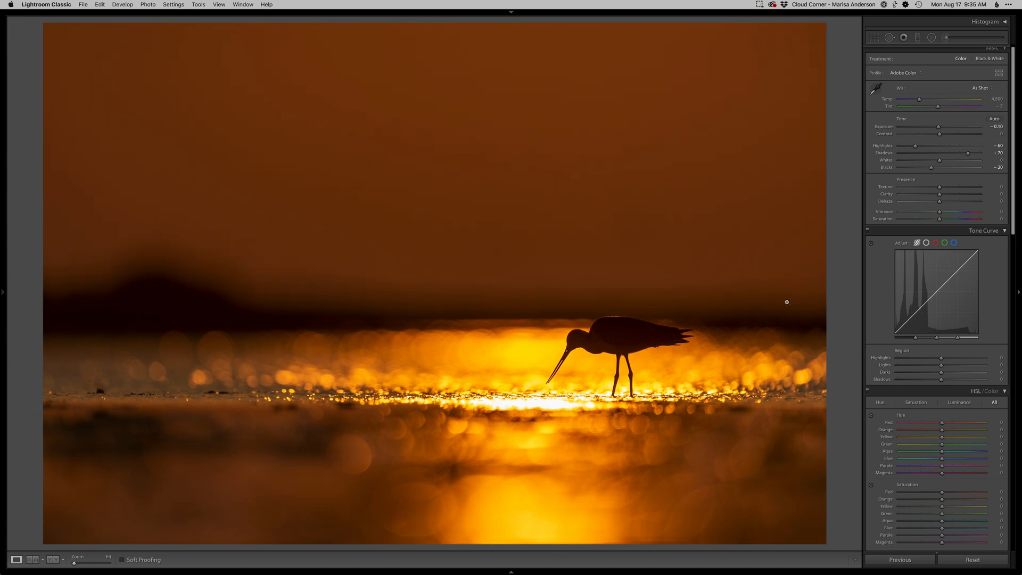
# Open the photo in Photoshop and heal away the dark debris along the far-left shoreline on the Retouch layer.
pyautogui.press('super+e')
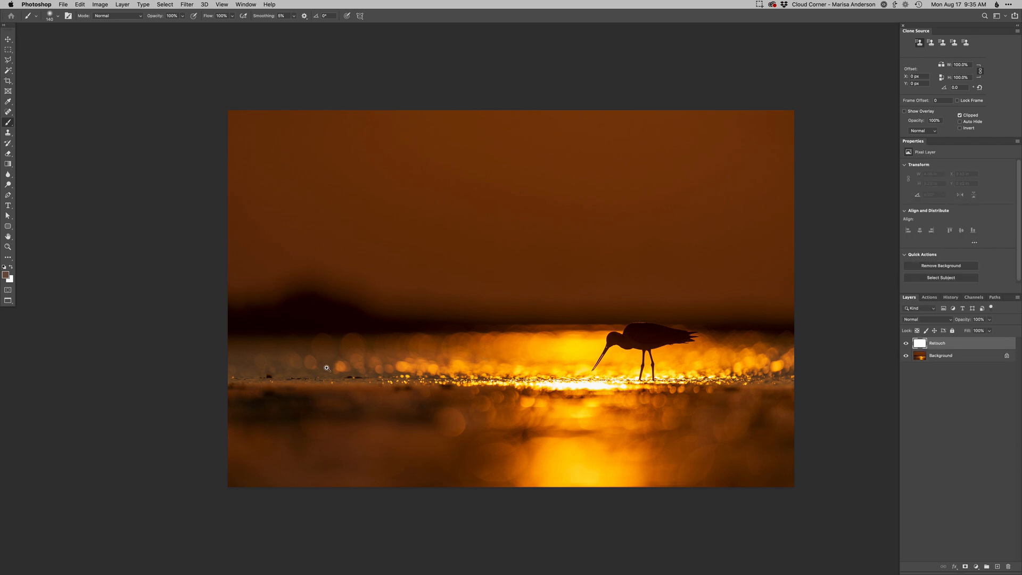
pyautogui.scroll(5, 332, 363)
pyautogui.press('j')
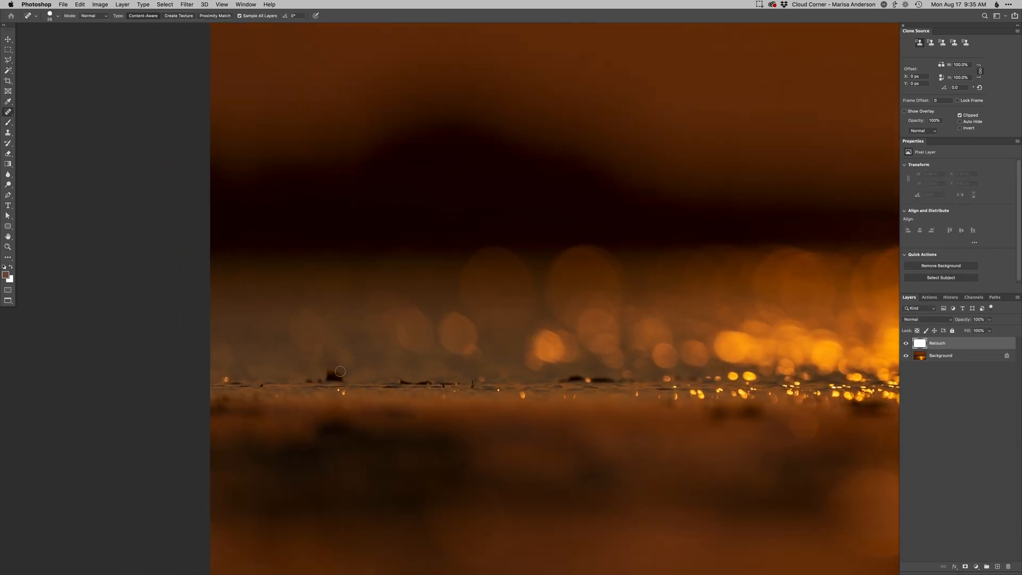
pyautogui.moveTo(326, 371); pyautogui.dragTo(335, 375)
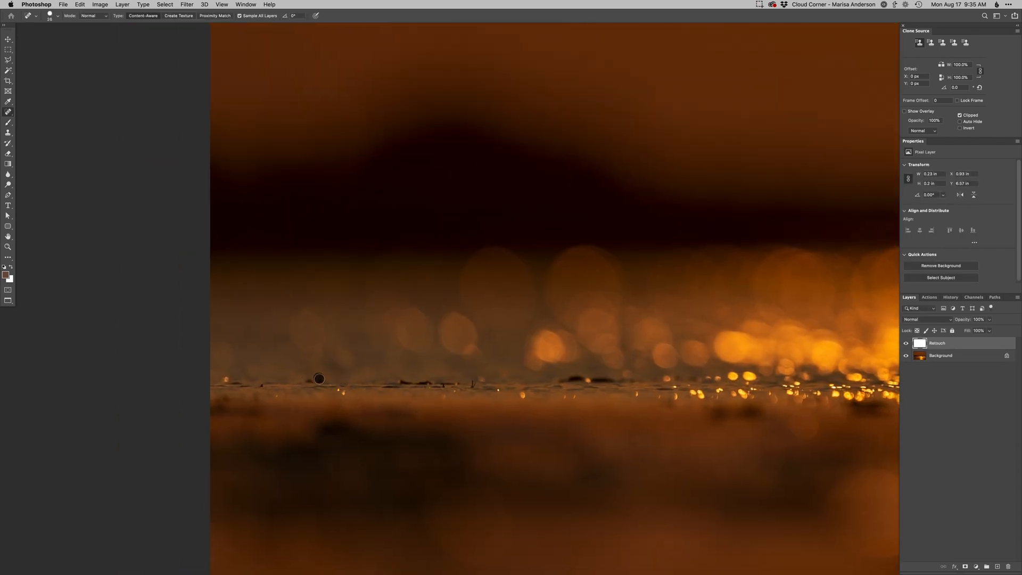
pyautogui.moveTo(392, 381); pyautogui.dragTo(440, 381)
pyautogui.moveTo(565, 377)
pyautogui.mouseDown()
pyautogui.moveTo(616, 381)
pyautogui.moveTo(584, 378)
pyautogui.mouseUp()
# Clone out the small dark patches just below the sparkling shoreline on both sides of the sun reflection.
pyautogui.scroll(5, 596, 430)
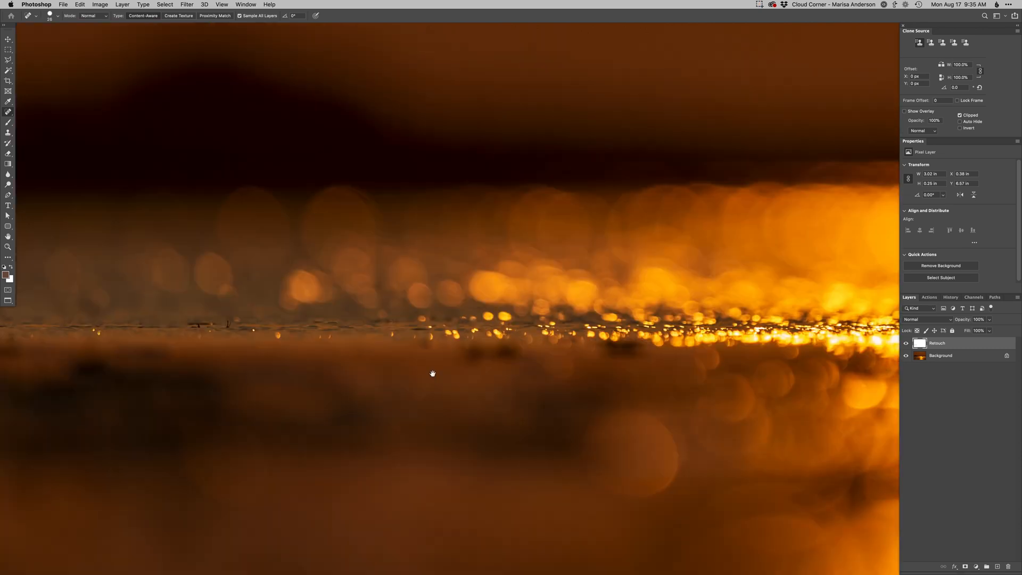
pyautogui.press('s')
pyautogui.moveTo(331, 341)
pyautogui.mouseDown()
pyautogui.moveTo(275, 342)
pyautogui.moveTo(321, 345)
pyautogui.mouseUp()
pyautogui.keyDown('alt'); pyautogui.click(275, 341); pyautogui.keyUp('alt')
pyautogui.click(357, 341)
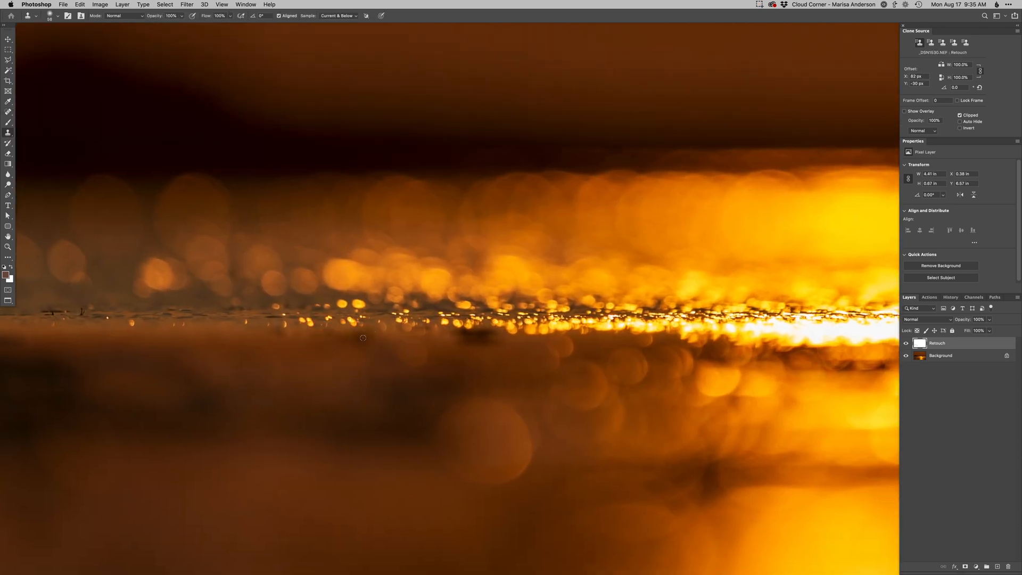
pyautogui.moveTo(463, 337); pyautogui.dragTo(470, 344)
pyautogui.keyDown('alt'); pyautogui.click(498, 345); pyautogui.keyUp('alt')
pyautogui.keyDown('alt'); pyautogui.click(557, 415); pyautogui.keyUp('alt')
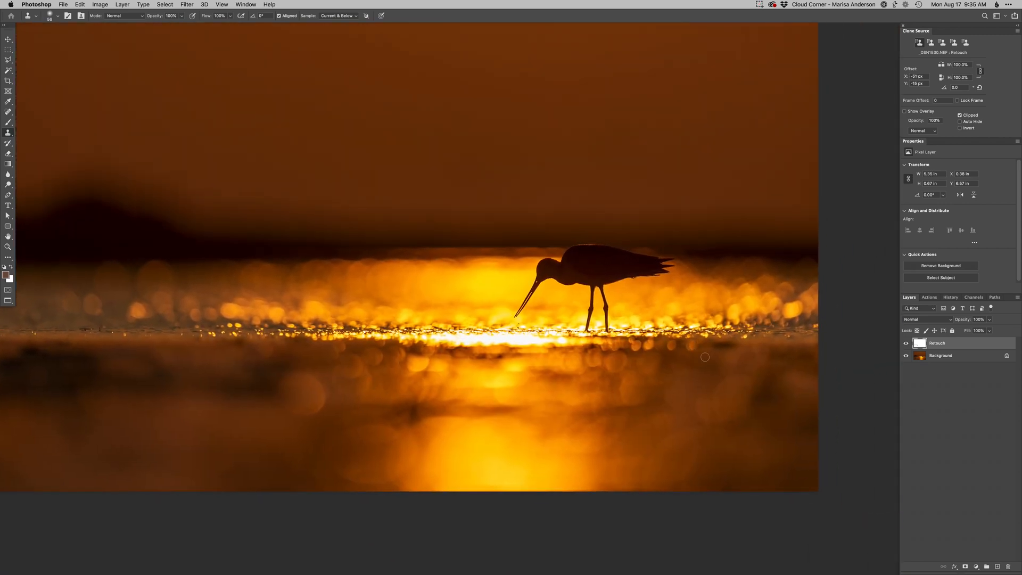
pyautogui.click(714, 345)
pyautogui.moveTo(534, 350); pyautogui.dragTo(629, 379)
# Clone smooth brown water over the large dark patches in the water left of the sun reflection, using a bigger brush.
pyautogui.moveTo(259, 410); pyautogui.dragTo(276, 410)
pyautogui.keyDown('alt'); pyautogui.click(321, 458); pyautogui.keyUp('alt')
pyautogui.moveTo(372, 411)
pyautogui.mouseDown()
pyautogui.moveTo(327, 432)
pyautogui.moveTo(361, 396)
pyautogui.mouseUp()
pyautogui.keyDown('alt'); pyautogui.click(303, 453); pyautogui.keyUp('alt')
pyautogui.moveTo(286, 411); pyautogui.dragTo(233, 439)
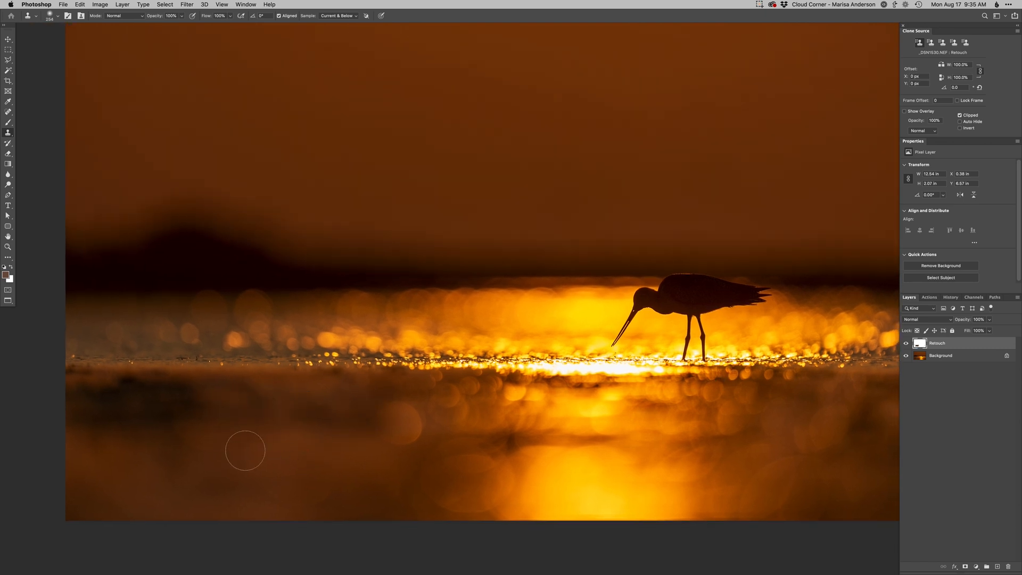
pyautogui.keyDown('alt'); pyautogui.click(271, 451); pyautogui.keyUp('alt')
pyautogui.moveTo(182, 398)
pyautogui.mouseDown()
pyautogui.moveTo(185, 410)
pyautogui.moveTo(174, 413)
pyautogui.mouseUp()
pyautogui.keyDown('alt'); pyautogui.click(285, 401); pyautogui.keyUp('alt')
pyautogui.moveTo(128, 387)
pyautogui.mouseDown()
pyautogui.moveTo(148, 395)
pyautogui.moveTo(132, 409)
pyautogui.moveTo(151, 414)
pyautogui.moveTo(122, 395)
pyautogui.moveTo(130, 390)
pyautogui.moveTo(113, 394)
pyautogui.moveTo(100, 418)
pyautogui.moveTo(100, 406)
pyautogui.moveTo(173, 382)
pyautogui.moveTo(198, 409)
pyautogui.moveTo(79, 412)
pyautogui.moveTo(84, 392)
pyautogui.mouseUp()
pyautogui.keyDown('alt'); pyautogui.click(274, 461); pyautogui.keyUp('alt')
pyautogui.keyDown('alt'); pyautogui.click(223, 475); pyautogui.keyUp('alt')
pyautogui.moveTo(85, 450); pyautogui.dragTo(101, 450)
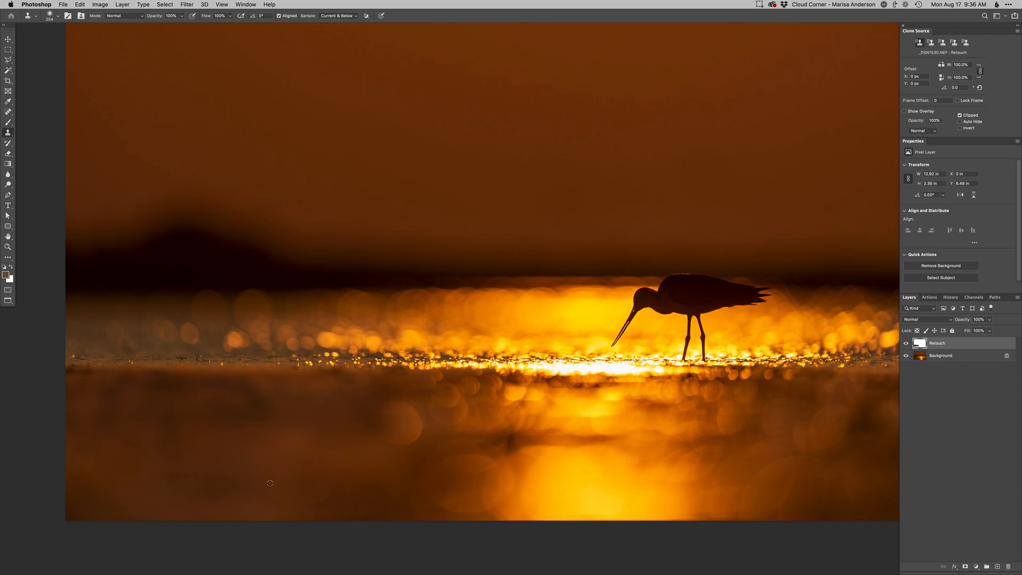
# Clone clean water over the dark patch to the right of the sun reflection.
pyautogui.moveTo(513, 449); pyautogui.dragTo(351, 448)
pyautogui.keyDown('alt'); pyautogui.click(624, 438); pyautogui.keyUp('alt')
pyautogui.click(702, 428)
pyautogui.moveTo(548, 412); pyautogui.dragTo(629, 409)
# Add a Curves adjustment layer and move its black point inward to turn the bird solid black.
pyautogui.click(563, 308)
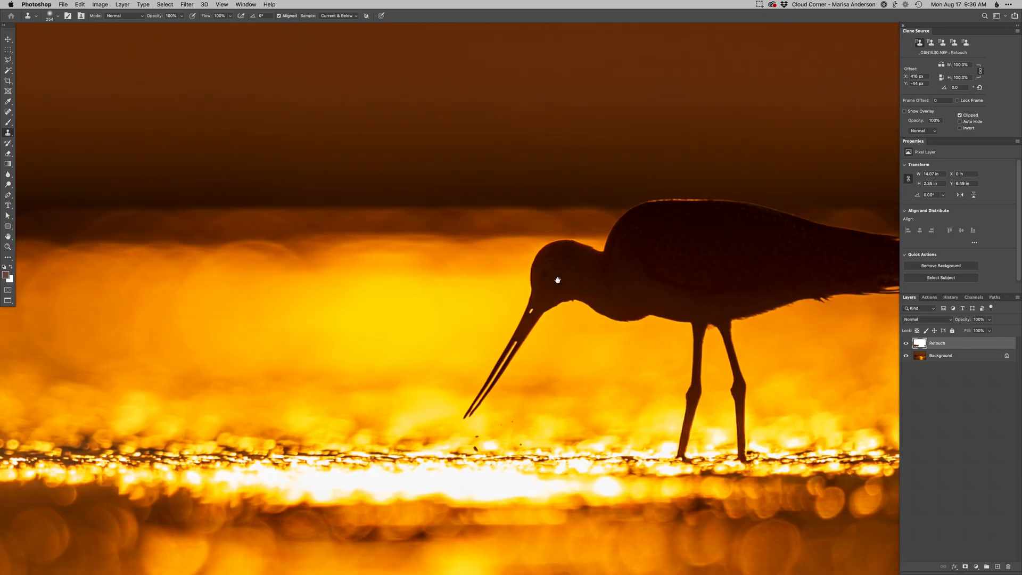
pyautogui.press('ctrl+super+m')
pyautogui.press('Return')
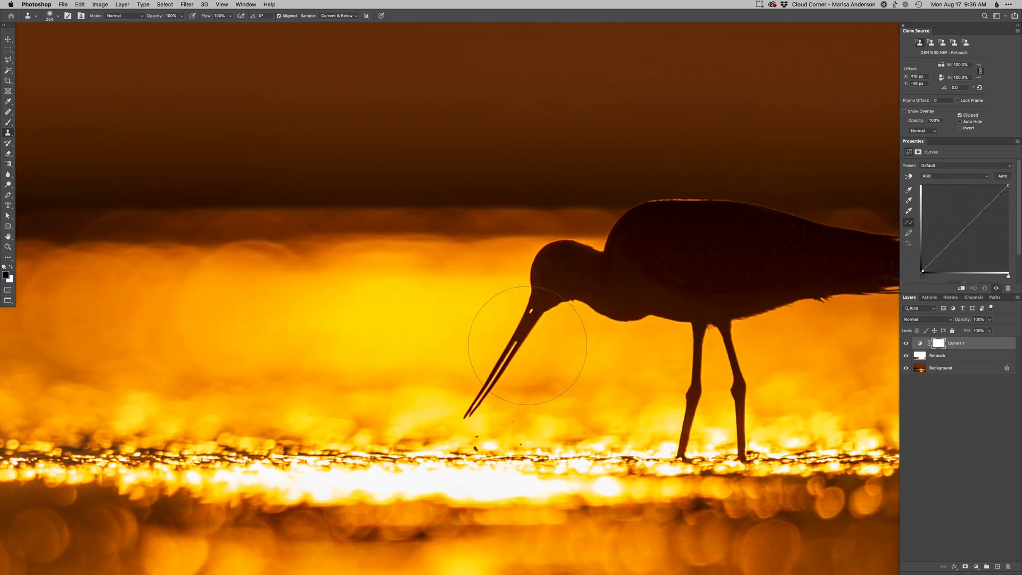
pyautogui.press('+')
pyautogui.hotkey('shift', 'Right')
pyautogui.hotkey('shift', 'Right')
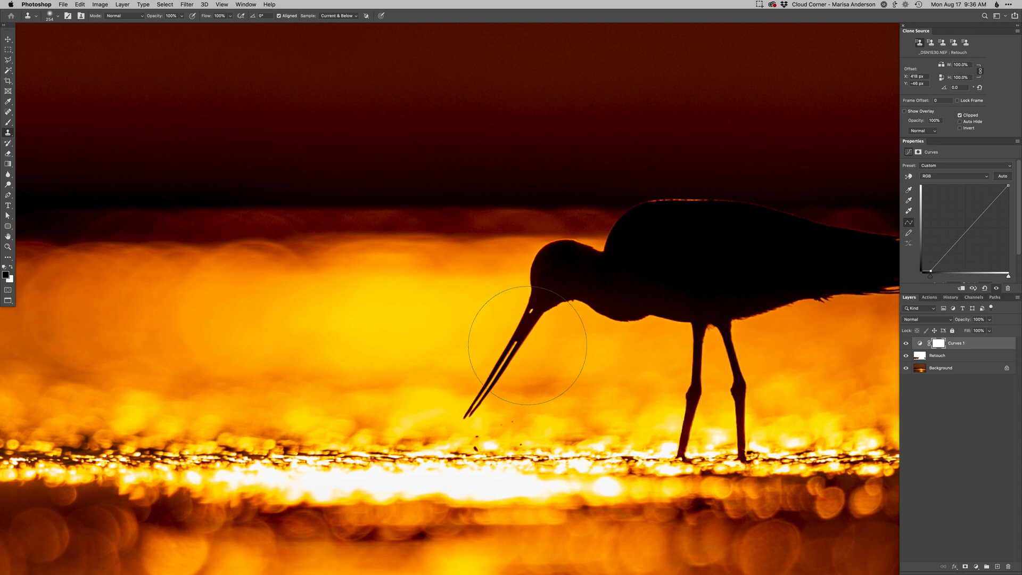
# Invert the Curves mask and paint white over the bird's bill, head and body.
pyautogui.hotkey('ctrl', 'i')
pyautogui.press('b')
pyautogui.moveTo(499, 371)
pyautogui.mouseDown()
pyautogui.moveTo(482, 371)
pyautogui.moveTo(499, 370)
pyautogui.mouseUp()
pyautogui.press('x')
pyautogui.moveTo(472, 413)
pyautogui.mouseDown()
pyautogui.moveTo(559, 267)
pyautogui.moveTo(553, 276)
pyautogui.moveTo(612, 306)
pyautogui.moveTo(618, 256)
pyautogui.moveTo(622, 298)
pyautogui.moveTo(637, 242)
pyautogui.moveTo(718, 275)
pyautogui.moveTo(592, 316)
pyautogui.mouseUp()
pyautogui.press('space')
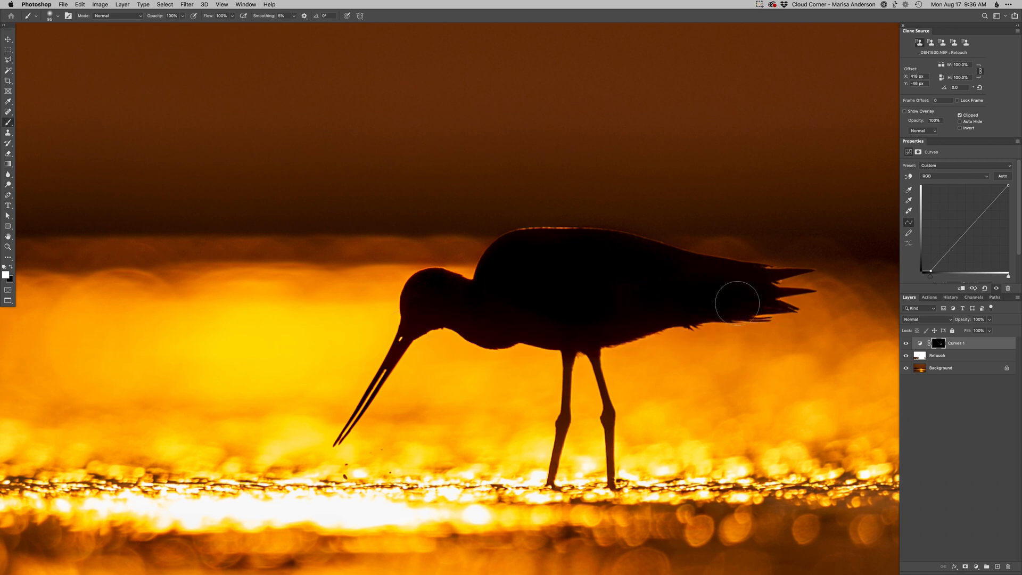
# Extend the white on the Curves mask over both of the bird's legs and its bill.
pyautogui.moveTo(572, 364)
pyautogui.mouseDown()
pyautogui.moveTo(531, 362)
pyautogui.moveTo(567, 368)
pyautogui.moveTo(553, 471)
pyautogui.mouseUp()
pyautogui.moveTo(600, 347); pyautogui.dragTo(607, 500)
pyautogui.moveTo(402, 422); pyautogui.dragTo(469, 330)
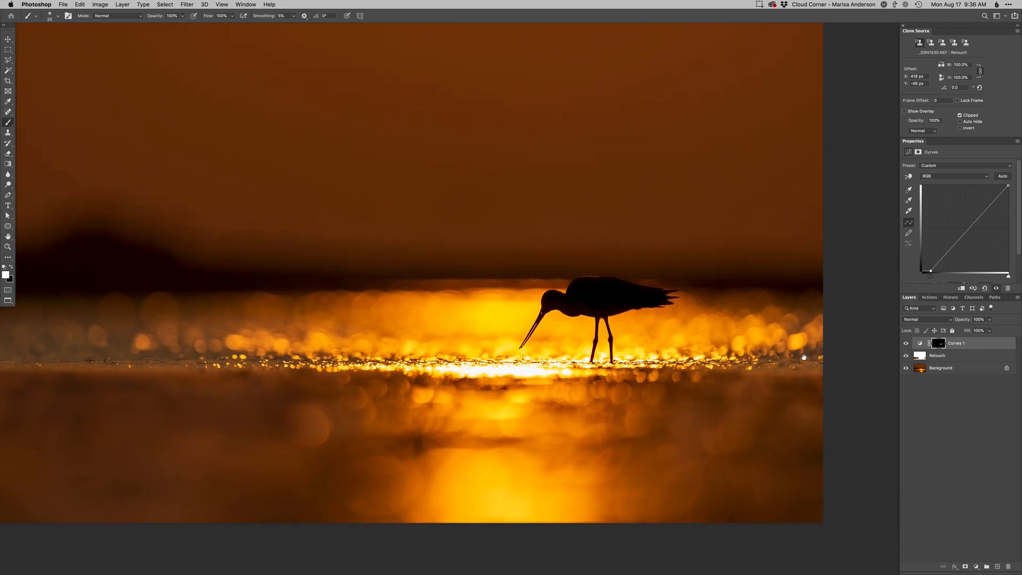
# Compare the photo with the Curves layer off and on, and inspect the bird and the bright shoreline.
pyautogui.click(905, 343)
pyautogui.click(905, 343)
pyautogui.scroll(5, 521, 316)
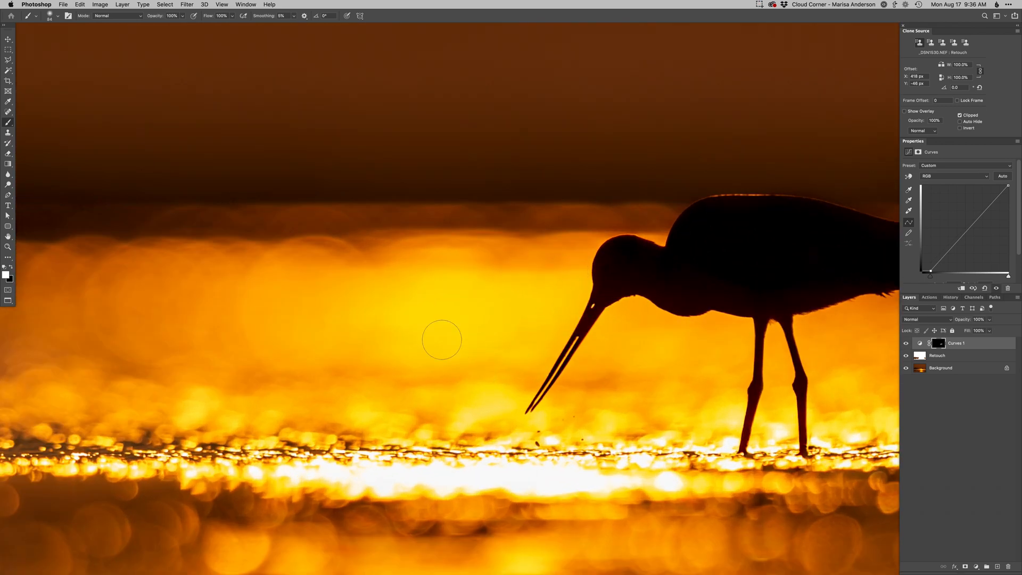
pyautogui.moveTo(446, 325); pyautogui.dragTo(466, 325)
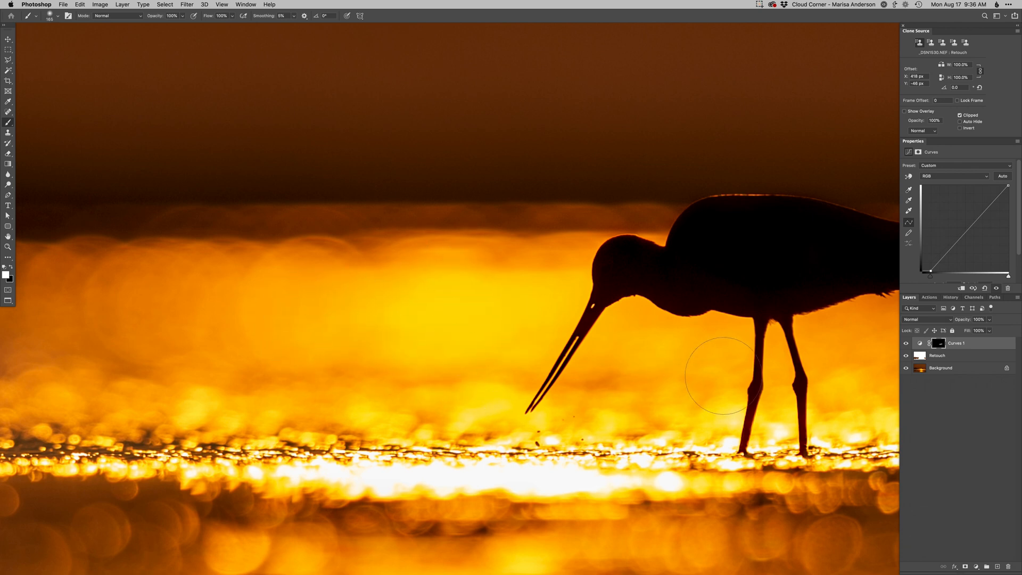
pyautogui.hscroll(5, 719, 394)
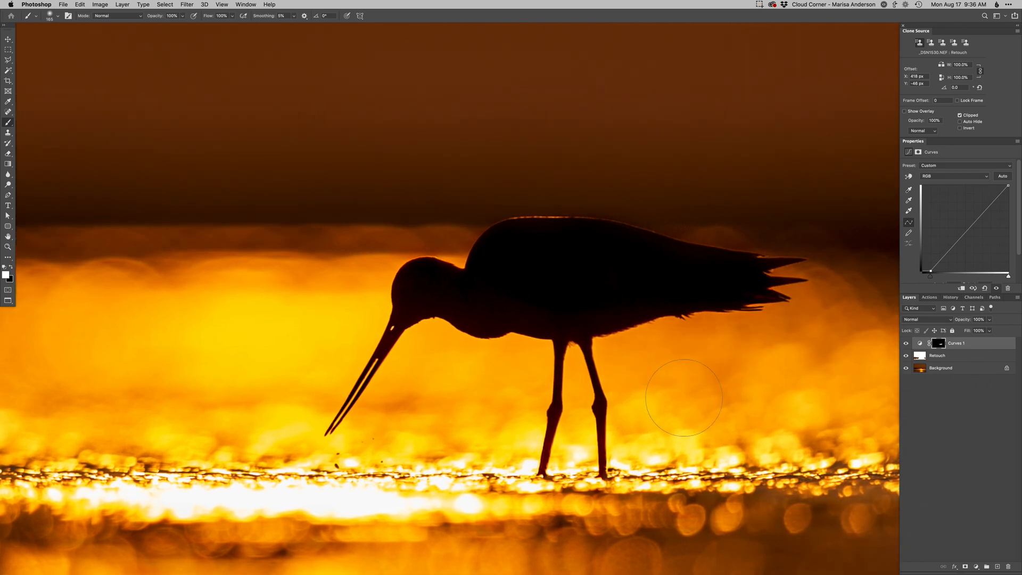
pyautogui.hscroll(-5, 758, 370)
pyautogui.scroll(-2, 754, 367)
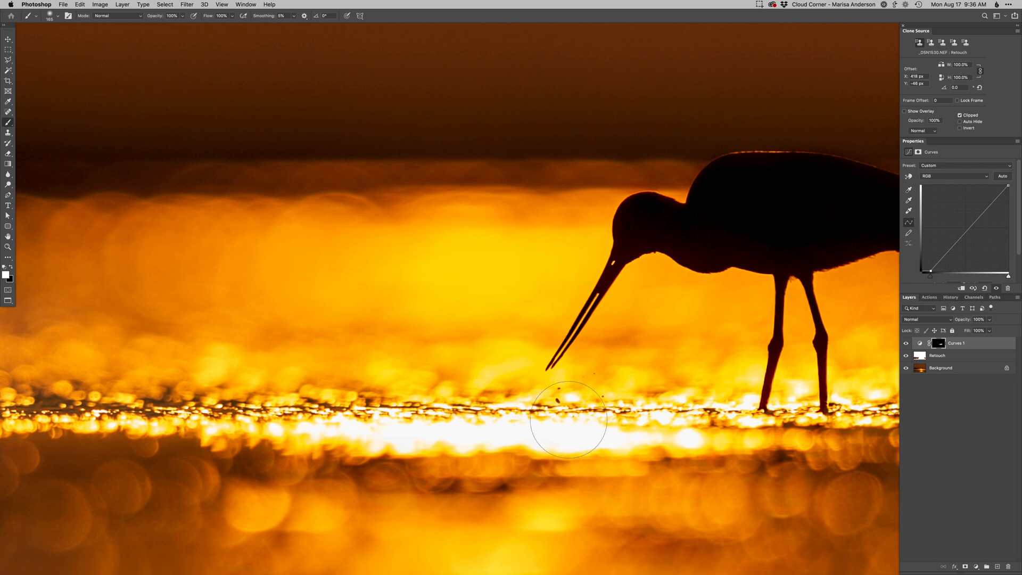
# Add a second Retouch layer between the existing Retouch layer and the Curves layer.
pyautogui.press('F2')
pyautogui.press('super+bracketright')
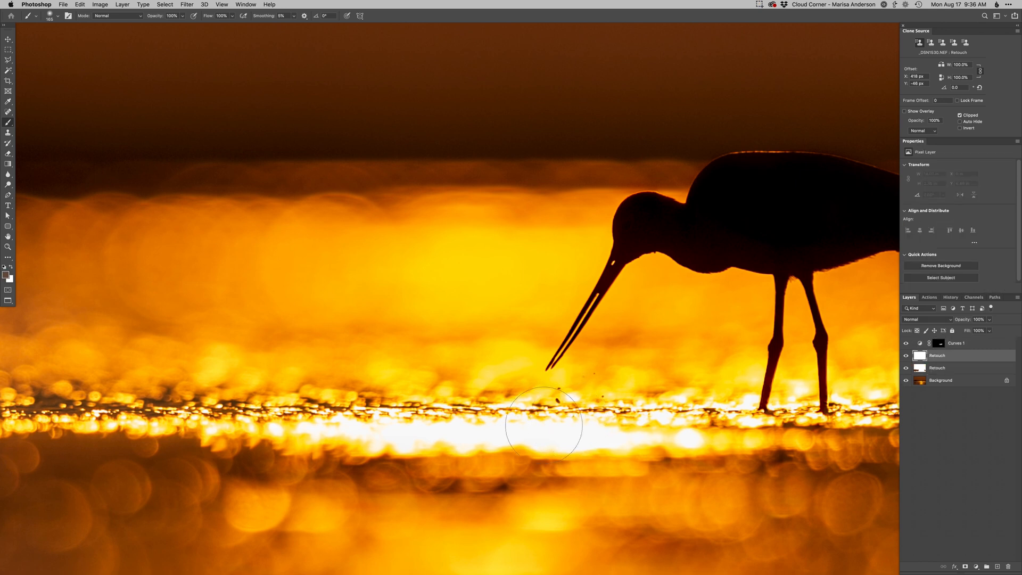
pyautogui.rightClick(540, 416)
pyautogui.doubleClick(540, 412)
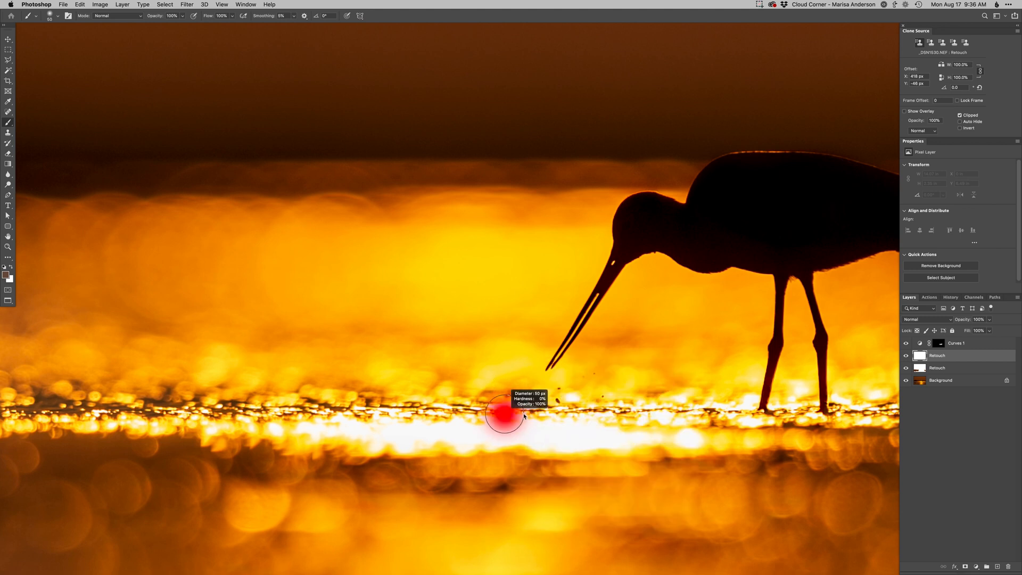
pyautogui.press('super+e')
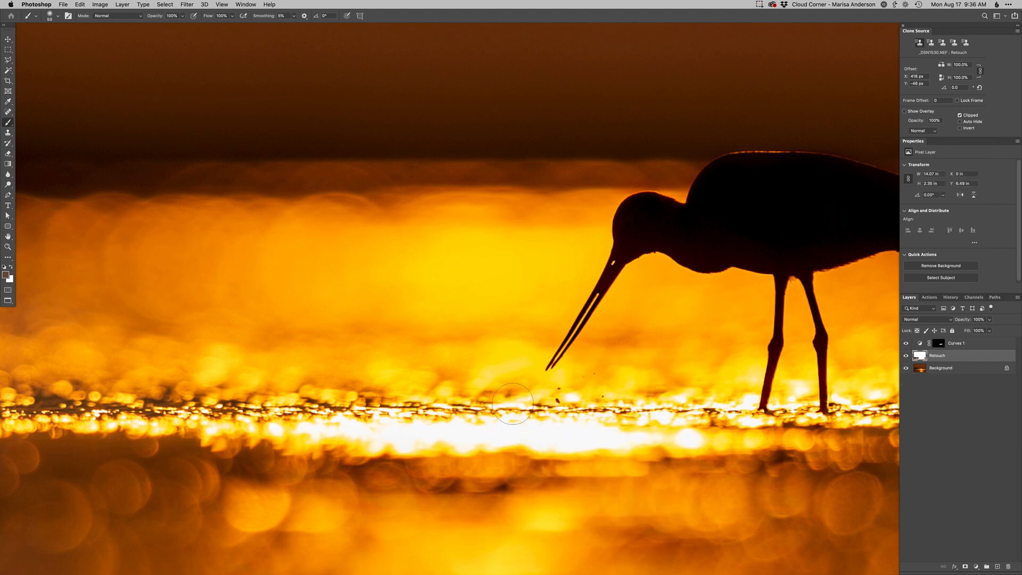
pyautogui.press('super+z')
pyautogui.press('super+z')
pyautogui.press('super+shift+z')
# Try to clone sparkling shoreline from the left over the blown-out highlight below the bird's bill.
pyautogui.press('s')
pyautogui.moveTo(74, 421); pyautogui.dragTo(283, 375)
pyautogui.moveTo(211, 377); pyautogui.dragTo(175, 368)
pyautogui.keyDown('alt'); pyautogui.click(225, 371); pyautogui.keyUp('alt')
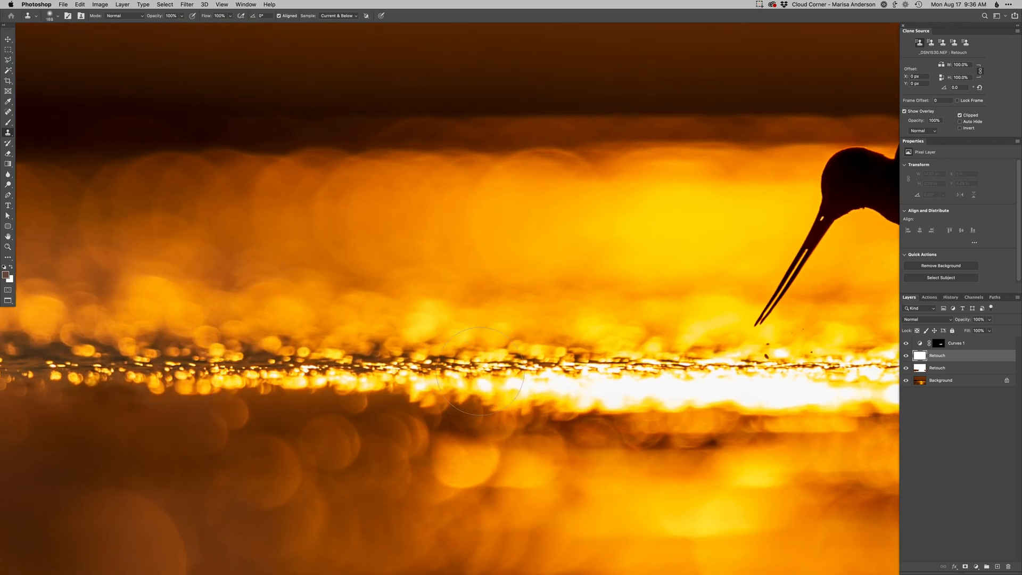
pyautogui.click(487, 367)
pyautogui.moveTo(442, 368)
pyautogui.mouseDown()
pyautogui.moveTo(584, 382)
pyautogui.moveTo(608, 374)
pyautogui.moveTo(679, 391)
pyautogui.mouseUp()
pyautogui.moveTo(594, 436); pyautogui.dragTo(313, 412)
pyautogui.press('super+z')
pyautogui.moveTo(634, 441)
pyautogui.mouseDown()
pyautogui.moveTo(488, 452)
pyautogui.moveTo(504, 450)
pyautogui.moveTo(424, 486)
pyautogui.moveTo(616, 440)
pyautogui.moveTo(484, 463)
pyautogui.moveTo(654, 441)
pyautogui.moveTo(560, 408)
pyautogui.mouseUp()
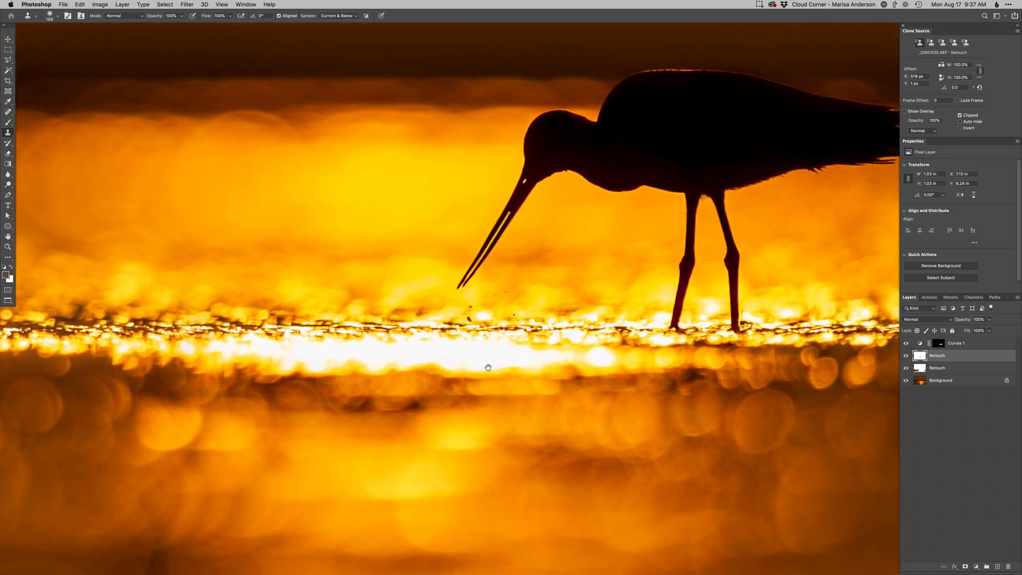
# Try to clone sparkles from below the bird's legs over the blown-out highlight, and discard the second Retouch layer.
pyautogui.moveTo(659, 371); pyautogui.dragTo(604, 371)
pyautogui.keyDown('alt'); pyautogui.click(689, 355); pyautogui.keyUp('alt')
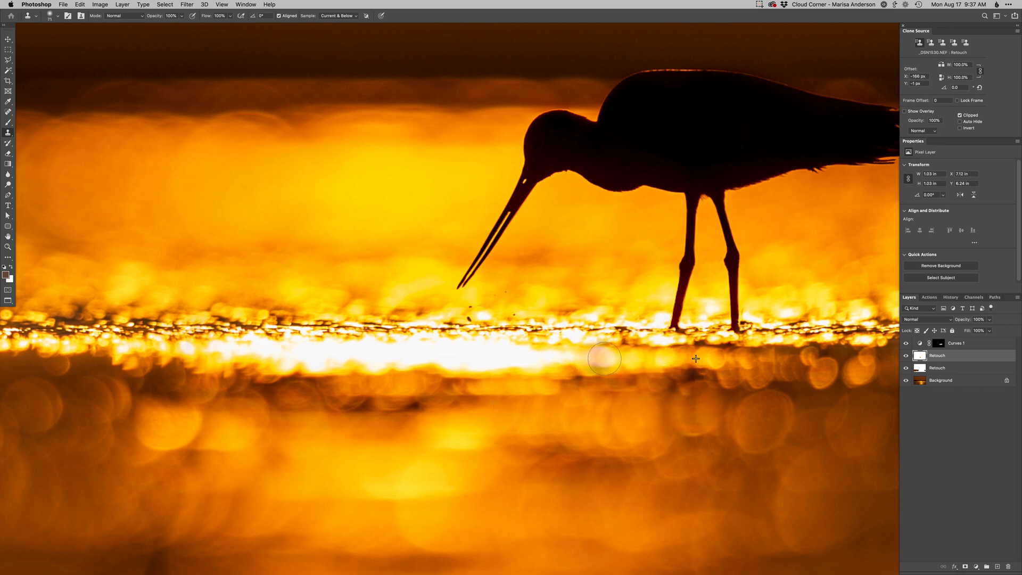
pyautogui.moveTo(645, 361); pyautogui.dragTo(594, 357)
pyautogui.keyDown('alt'); pyautogui.click(660, 361); pyautogui.keyUp('alt')
pyautogui.press('super+z')
pyautogui.keyDown('alt'); pyautogui.click(668, 362); pyautogui.keyUp('alt')
pyautogui.moveTo(452, 409); pyautogui.dragTo(559, 409)
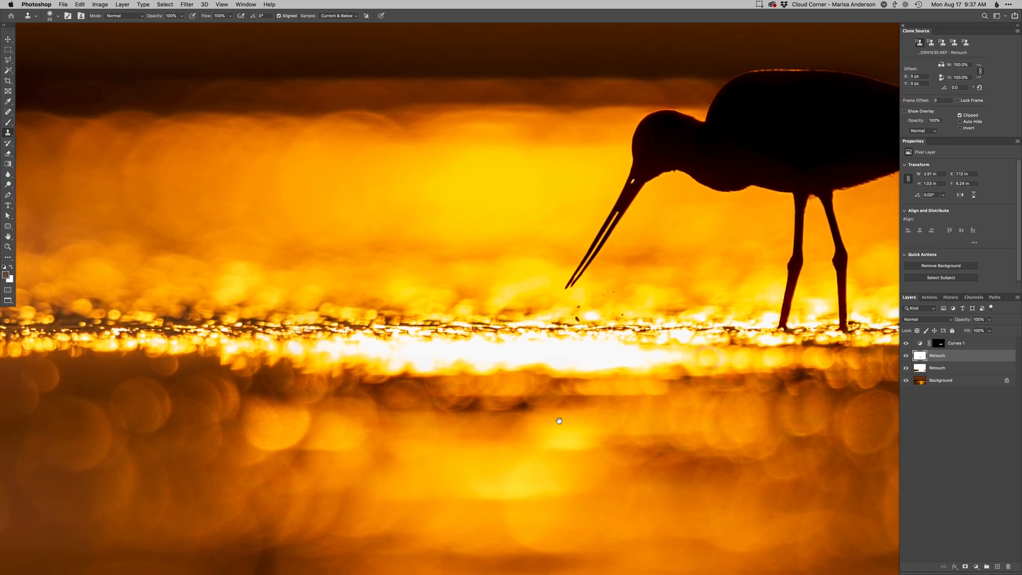
pyautogui.moveTo(541, 460)
pyautogui.mouseDown()
pyautogui.moveTo(734, 469)
pyautogui.moveTo(669, 487)
pyautogui.mouseUp()
pyautogui.hotkey('ctrl', 'e')
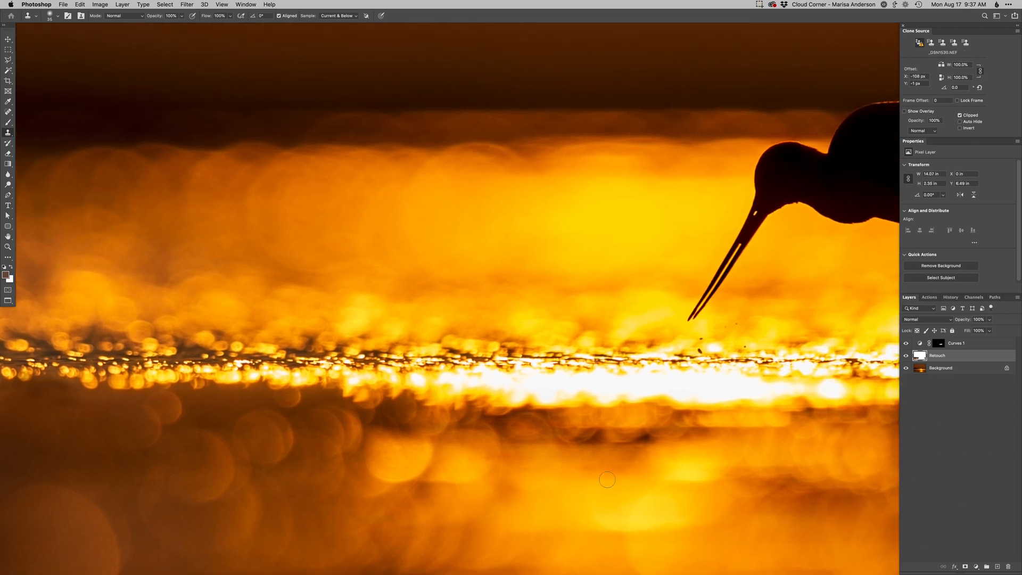
# Select a rectangle of sparkling shoreline about 2.21 by 1.04 in, left of the blown-out highlight, and copy it to a new layer.
pyautogui.moveTo(365, 403); pyautogui.dragTo(502, 402)
pyautogui.moveTo(297, 362); pyautogui.dragTo(316, 363)
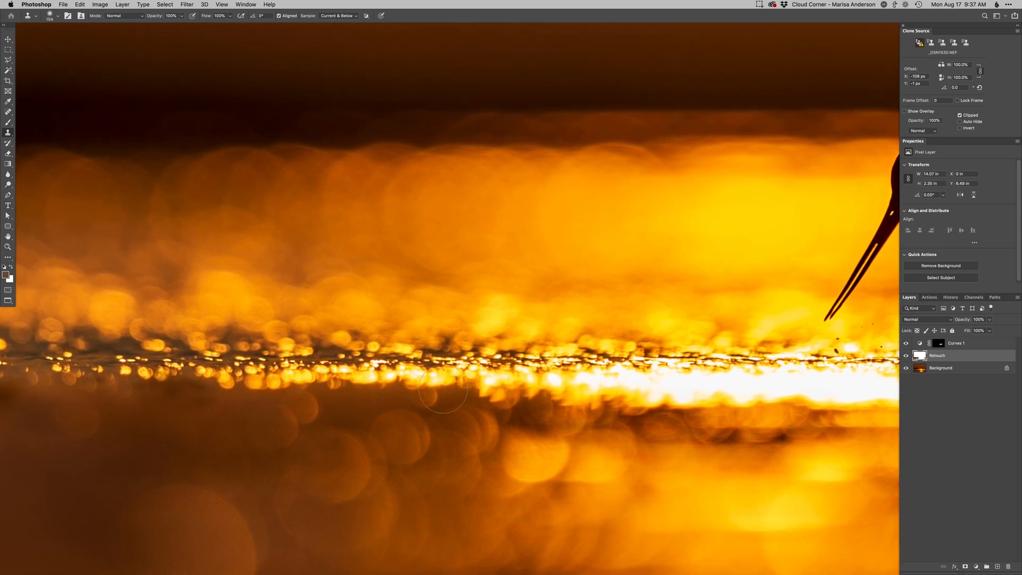
pyautogui.press('m')
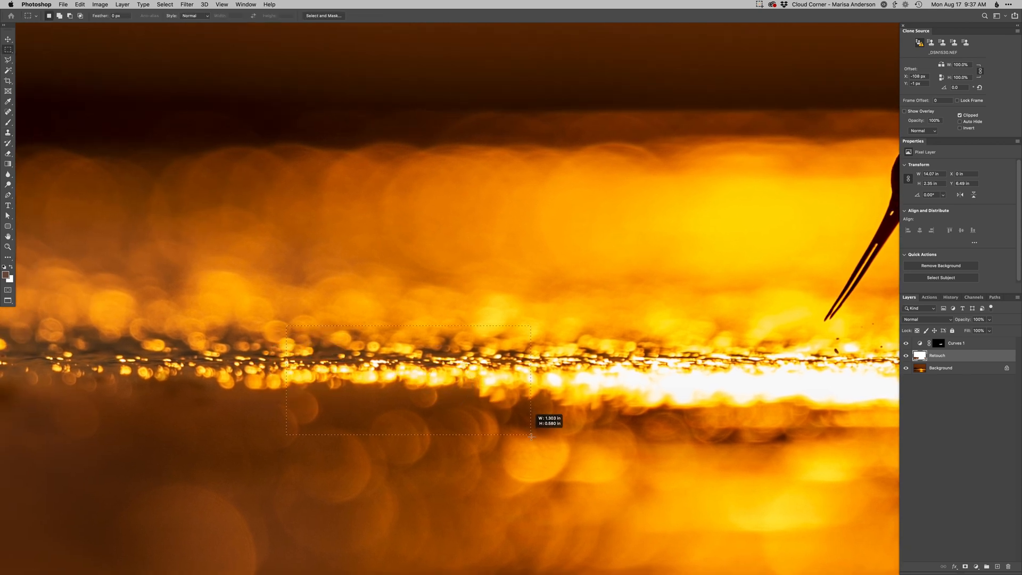
pyautogui.moveTo(172, 289)
pyautogui.mouseDown()
pyautogui.moveTo(487, 426)
pyautogui.moveTo(568, 450)
pyautogui.moveTo(557, 423)
pyautogui.moveTo(563, 450)
pyautogui.moveTo(551, 452)
pyautogui.mouseUp()
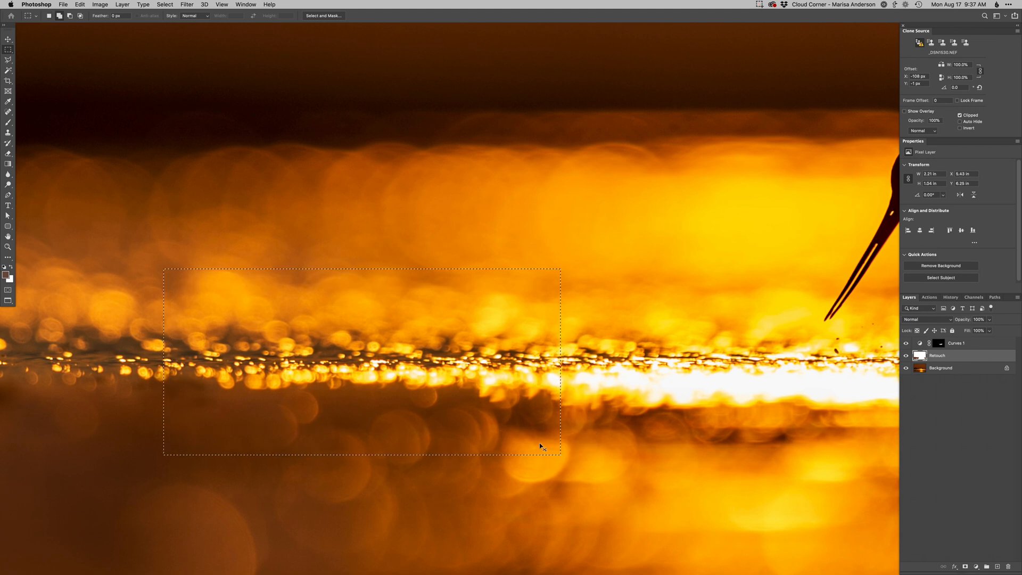
pyautogui.press('super+c')
pyautogui.press('super+v')
pyautogui.press('super+y')
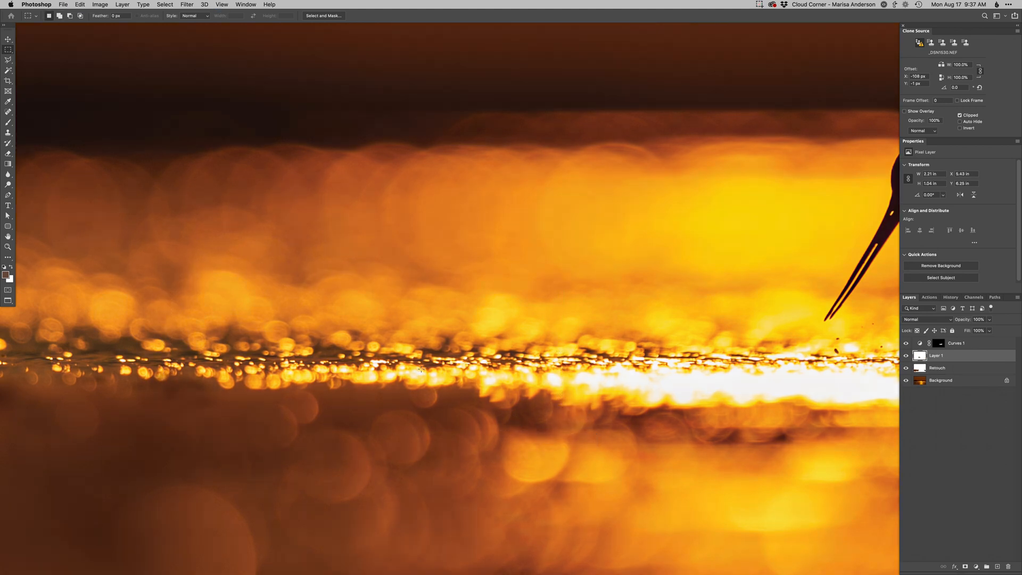
# Undo the copied shoreline layer and clear the selection.
pyautogui.press('super+z')
pyautogui.press('super+z')
pyautogui.press('super+z')
pyautogui.press('super+z')
pyautogui.press('super+z')
pyautogui.press('super+d')
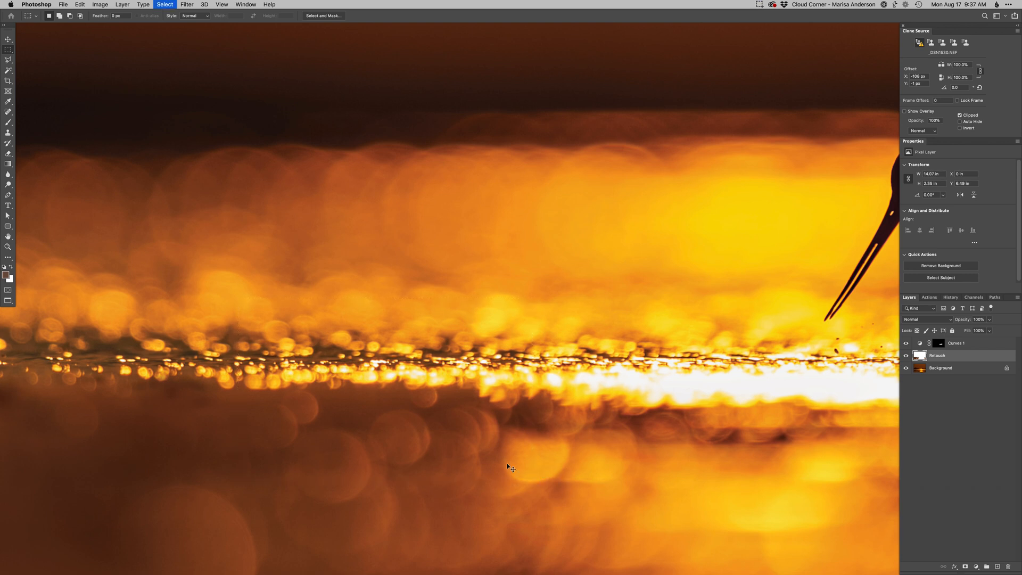
pyautogui.press('super+0')
pyautogui.press('v')
pyautogui.click(224, 4)
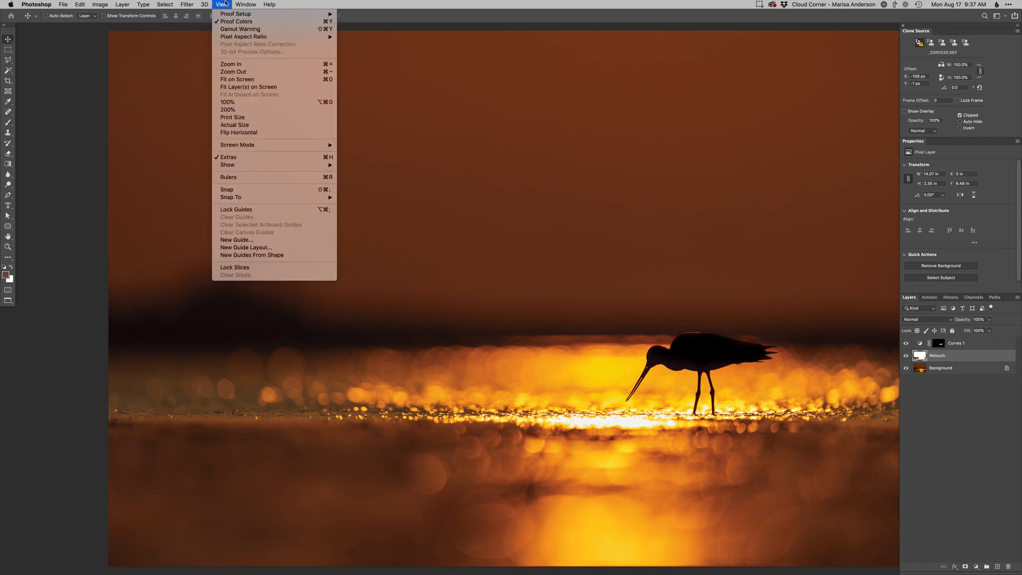
pyautogui.click(225, 4)
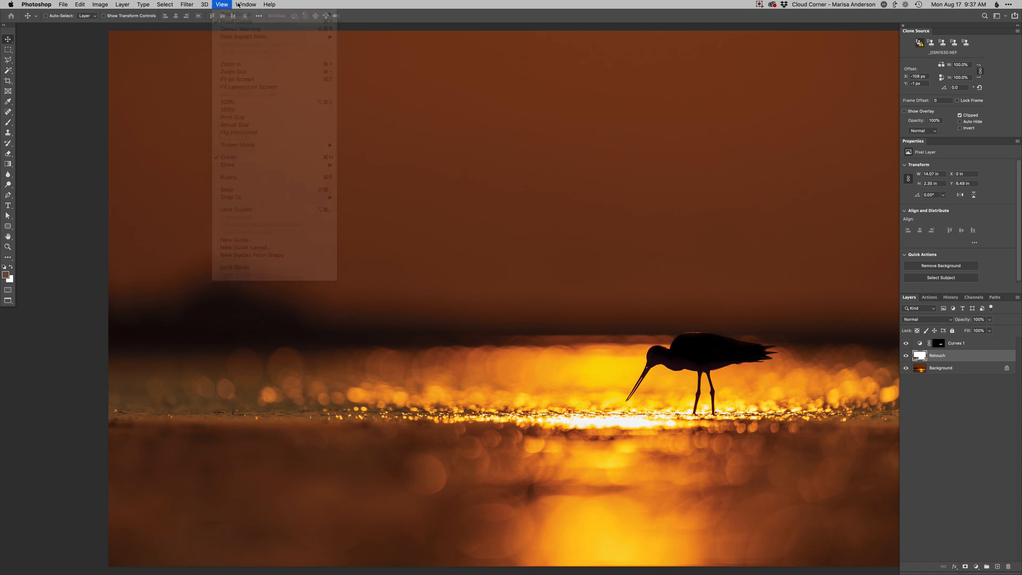
pyautogui.click(761, 5)
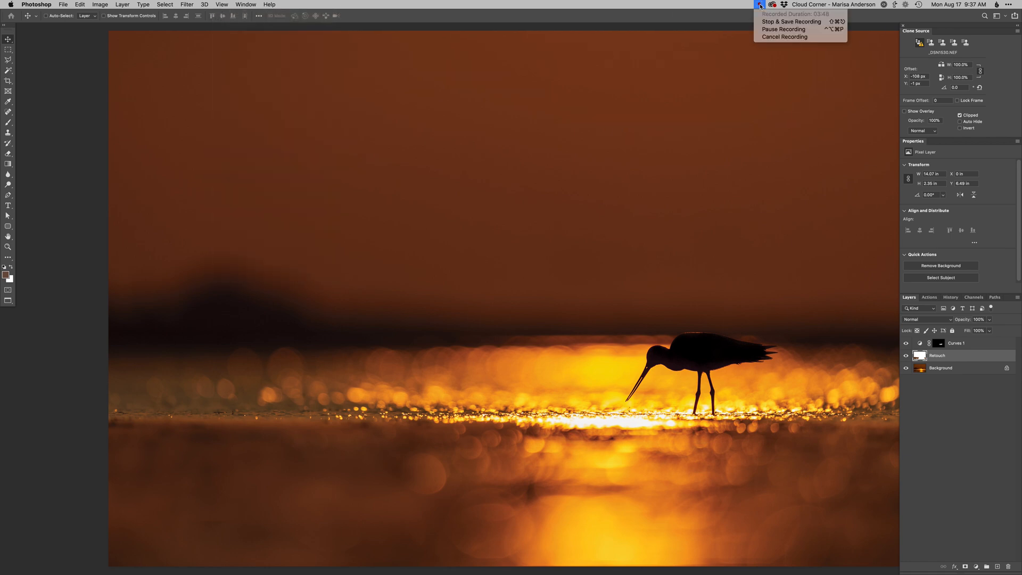
pyautogui.click(772, 29)
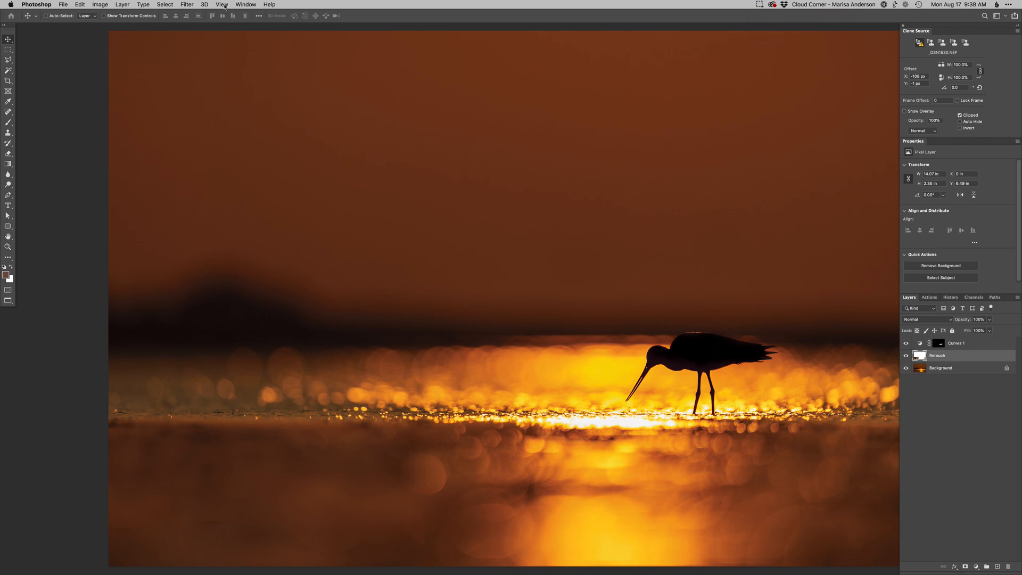
# Turn off the proof colors preview for the image.
pyautogui.click(224, 5)
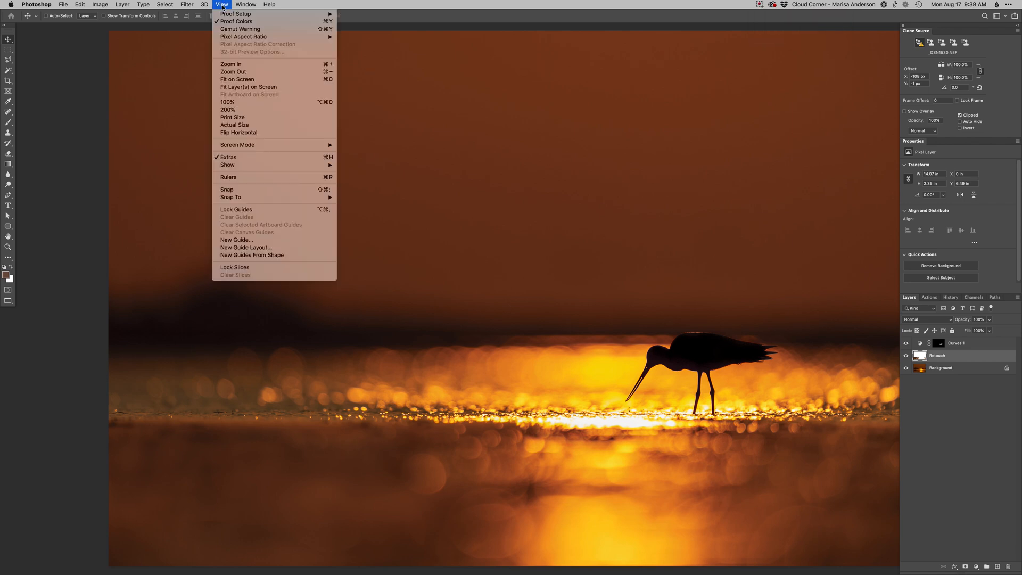
pyautogui.click(230, 22)
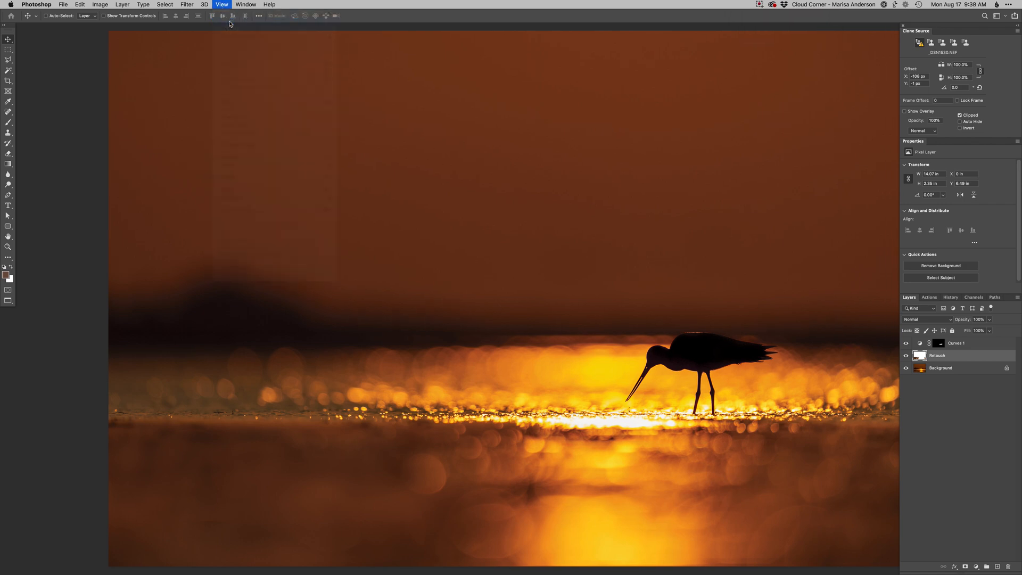
# Select a rectangle of shoreline about 2.34 by 1.54 in, at the edge of the blown-out highlight, and copy it to a new layer.
pyautogui.keyDown('super'); pyautogui.click(522, 405); pyautogui.keyUp('super')
pyautogui.moveTo(523, 409)
pyautogui.mouseDown()
pyautogui.moveTo(452, 394)
pyautogui.moveTo(486, 413)
pyautogui.moveTo(521, 406)
pyautogui.mouseUp()
pyautogui.keyDown('super'); pyautogui.click(456, 402); pyautogui.keyUp('super')
pyautogui.keyDown('super'); pyautogui.click(454, 407); pyautogui.keyUp('super')
pyautogui.press('m')
pyautogui.moveTo(209, 281); pyautogui.dragTo(595, 528)
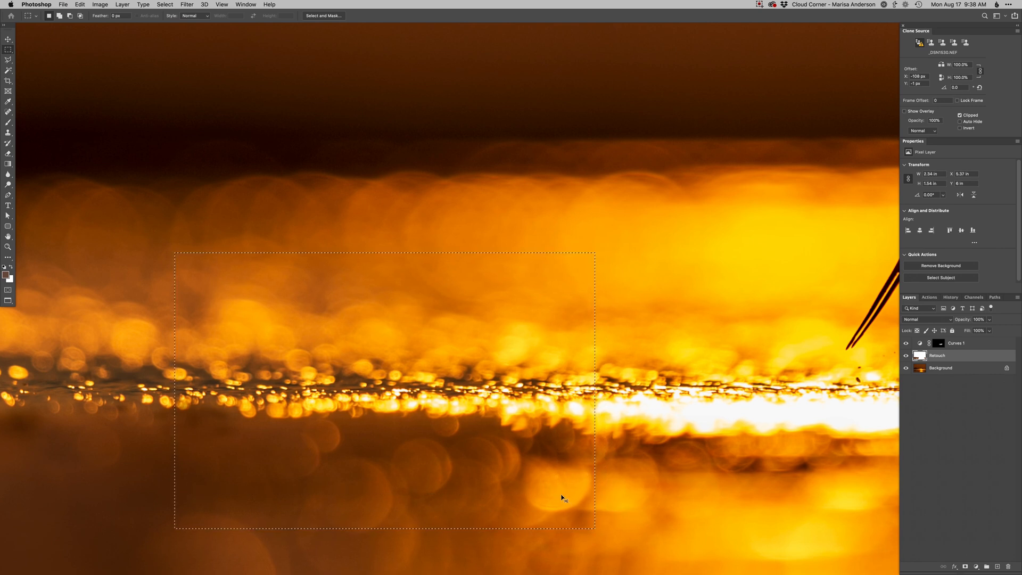
pyautogui.press('super+j')
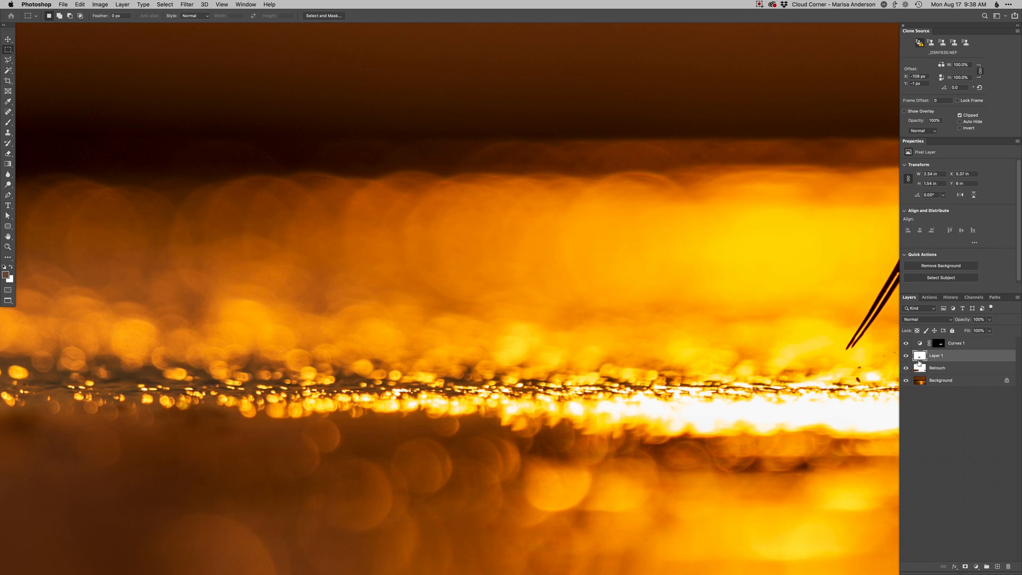
# Flip the copied shoreline patch horizontally and set its layer opacity to 50%.
pyautogui.press('super+t')
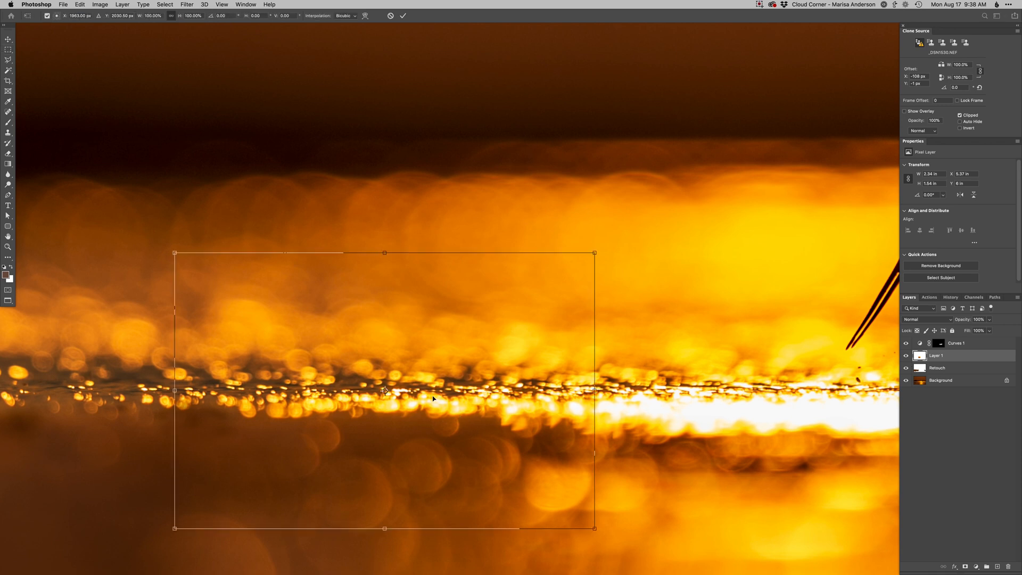
pyautogui.rightClick(425, 409)
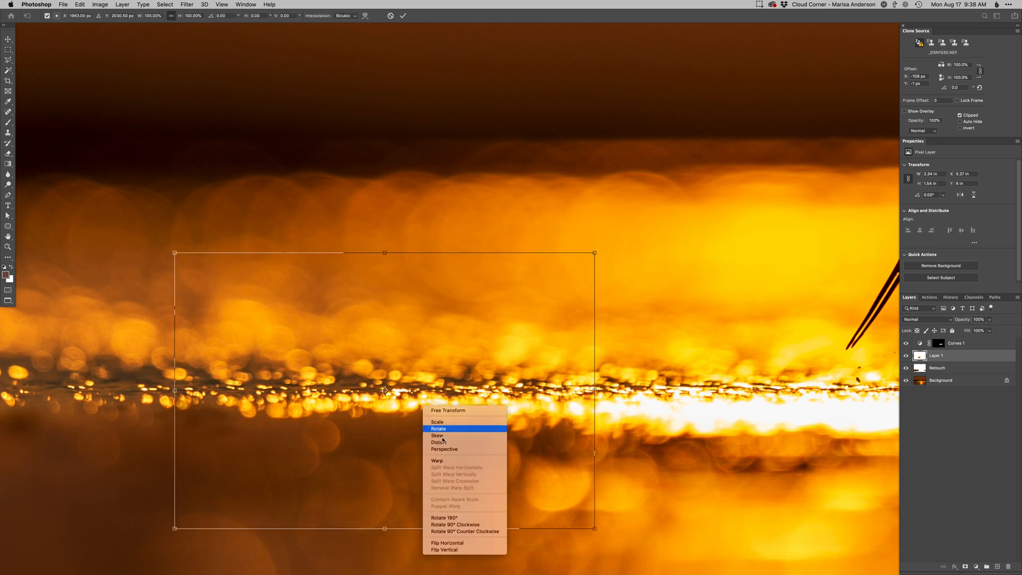
pyautogui.click(447, 542)
pyautogui.press('Return')
pyautogui.press('5')
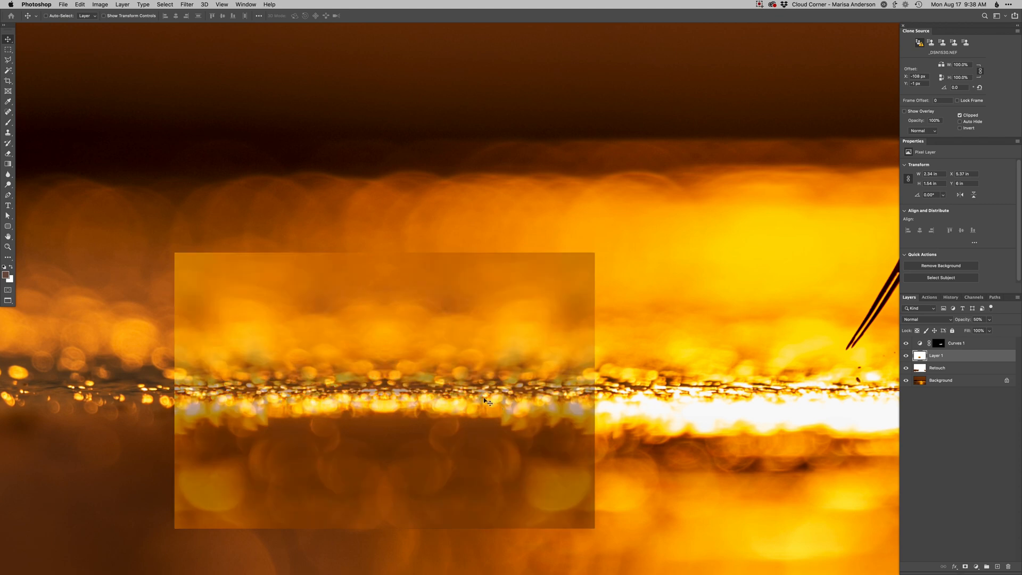
# Move the flipped patch over the blown-out highlight below the bird's bill, lining up the shoreline.
pyautogui.hscroll(5, 373, 410)
pyautogui.moveTo(333, 408); pyautogui.dragTo(691, 410)
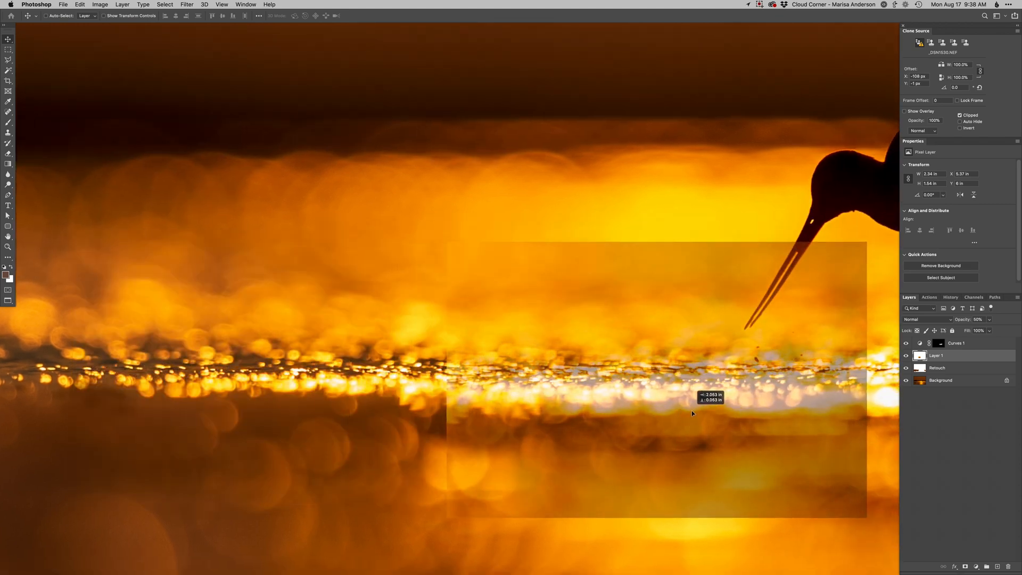
pyautogui.hscroll(5, 691, 411)
pyautogui.moveTo(535, 375); pyautogui.dragTo(581, 365)
# Stretch the patch horizontally to about 110%, align it with the shoreline, and restore its layer opacity to 100%.
pyautogui.press('super+t')
pyautogui.moveTo(791, 341); pyautogui.dragTo(832, 341)
pyautogui.press('super+z')
pyautogui.press('super+z')
pyautogui.moveTo(624, 356); pyautogui.dragTo(621, 361)
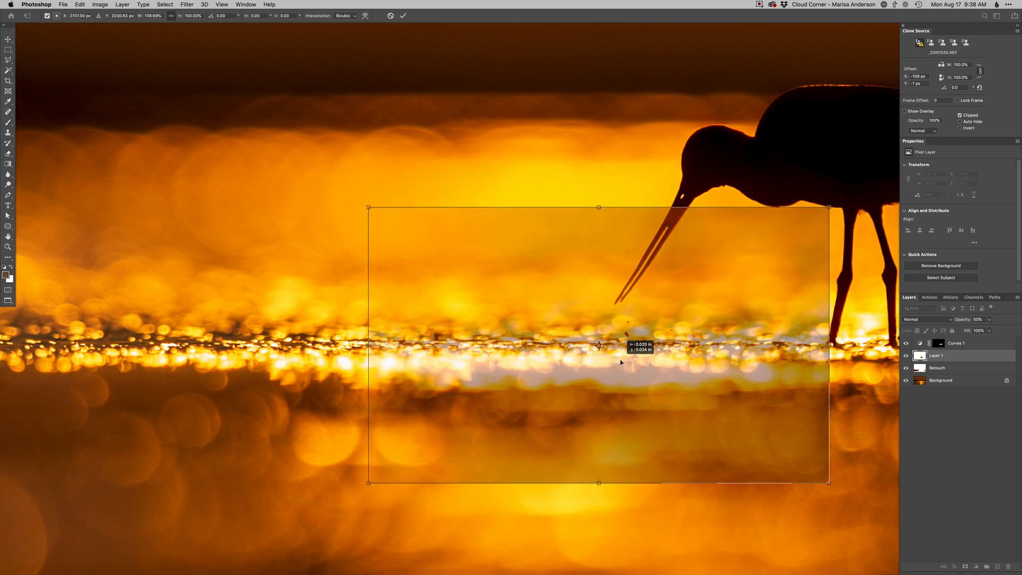
pyautogui.press('Return')
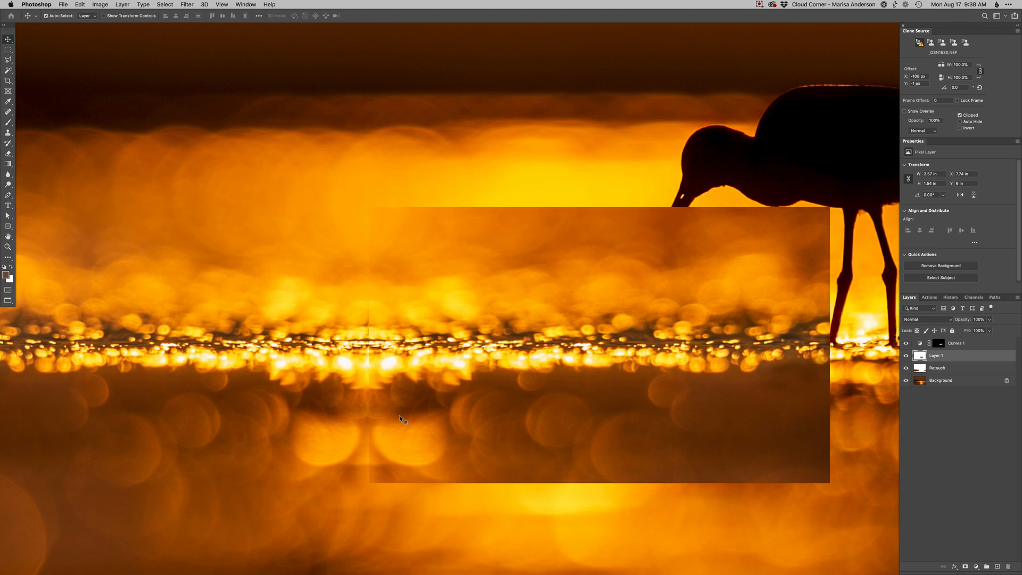
# Add a layer mask to the patch and paint out its lower part and the vertical seam where it meets the original shoreline.
pyautogui.press('super+shift+m')
pyautogui.press('b')
pyautogui.moveTo(351, 396)
pyautogui.mouseDown()
pyautogui.moveTo(599, 396)
pyautogui.moveTo(538, 458)
pyautogui.mouseUp()
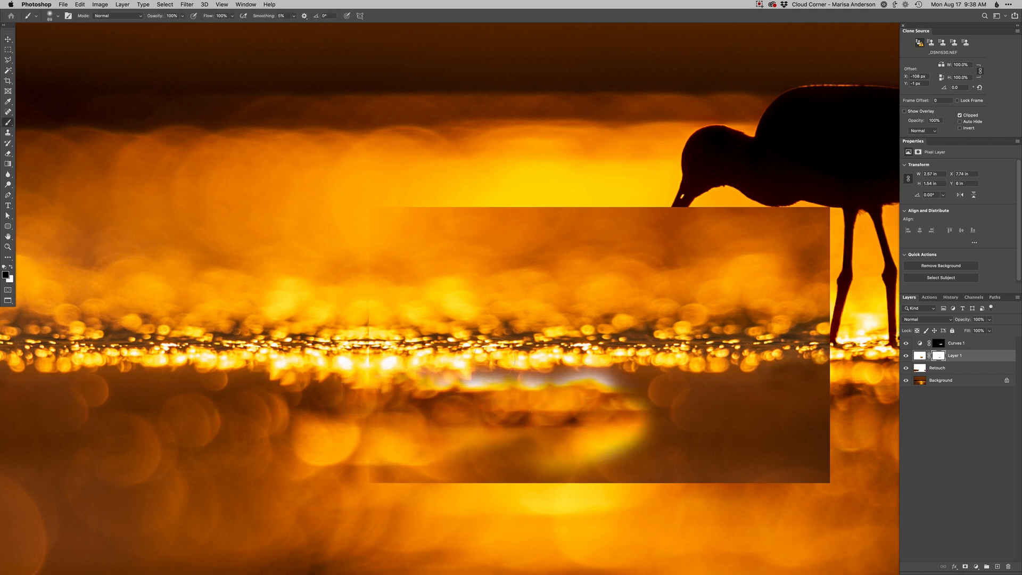
pyautogui.press('x')
pyautogui.moveTo(468, 378)
pyautogui.mouseDown()
pyautogui.moveTo(591, 380)
pyautogui.moveTo(567, 368)
pyautogui.mouseUp()
pyautogui.press('x')
pyautogui.moveTo(397, 452)
pyautogui.mouseDown()
pyautogui.moveTo(375, 453)
pyautogui.moveTo(378, 479)
pyautogui.moveTo(627, 452)
pyautogui.moveTo(679, 435)
pyautogui.moveTo(609, 486)
pyautogui.moveTo(668, 437)
pyautogui.moveTo(648, 409)
pyautogui.moveTo(496, 391)
pyautogui.moveTo(604, 394)
pyautogui.moveTo(640, 380)
pyautogui.moveTo(719, 401)
pyautogui.moveTo(786, 389)
pyautogui.moveTo(691, 474)
pyautogui.moveTo(793, 443)
pyautogui.moveTo(830, 413)
pyautogui.moveTo(784, 504)
pyautogui.moveTo(811, 520)
pyautogui.moveTo(848, 304)
pyautogui.moveTo(777, 324)
pyautogui.moveTo(350, 329)
pyautogui.mouseUp()
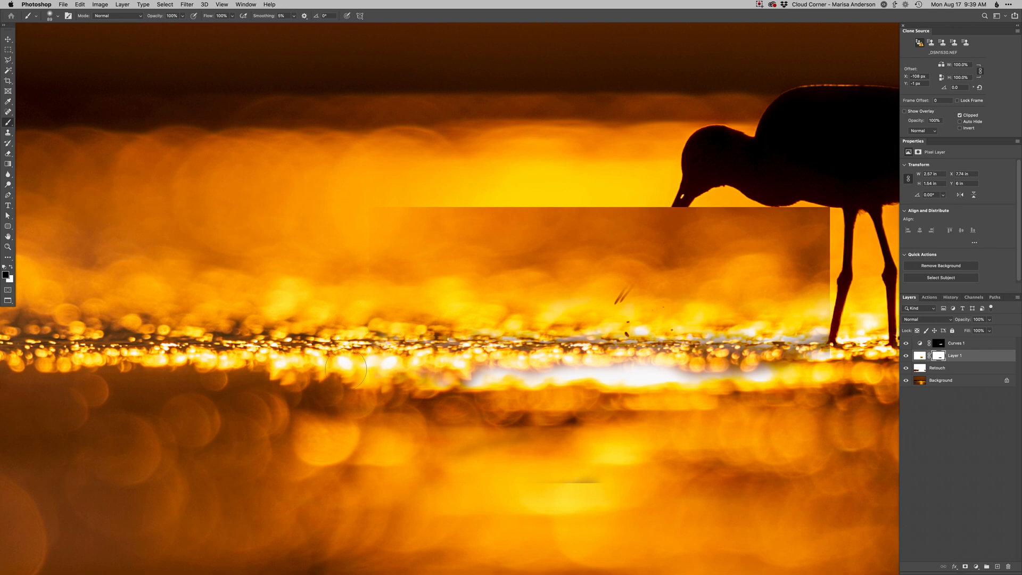
# Paint the upper part of the patch out of its mask to uncover the bird's bill and the glow behind it.
pyautogui.moveTo(407, 297)
pyautogui.mouseDown()
pyautogui.moveTo(666, 279)
pyautogui.moveTo(875, 298)
pyautogui.moveTo(666, 250)
pyautogui.moveTo(532, 234)
pyautogui.moveTo(713, 213)
pyautogui.mouseUp()
pyautogui.moveTo(481, 263)
pyautogui.mouseDown()
pyautogui.moveTo(589, 193)
pyautogui.moveTo(396, 266)
pyautogui.mouseUp()
pyautogui.moveTo(594, 277); pyautogui.dragTo(530, 253)
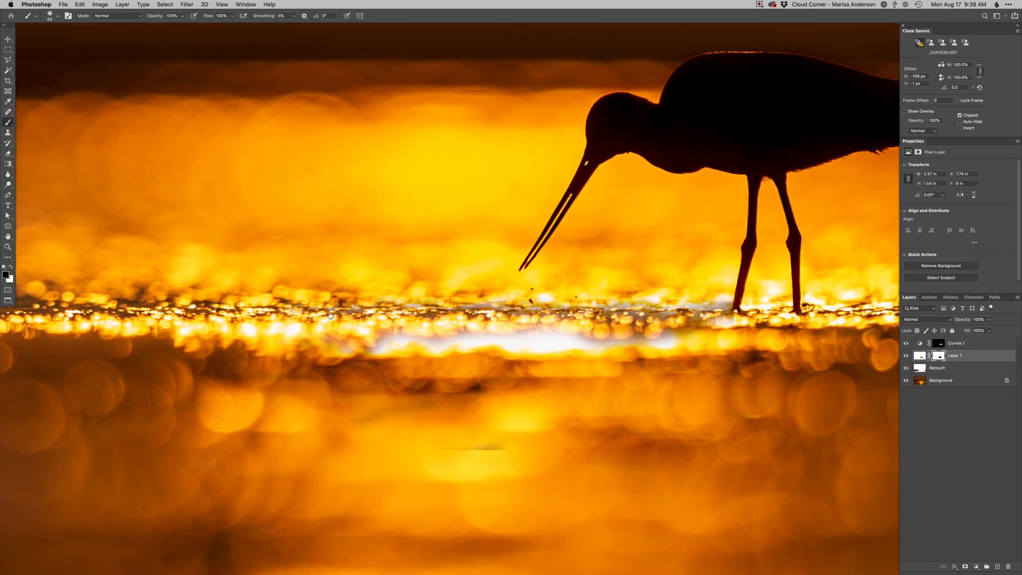
# Add a Curves adjustment clipped to the patch layer and raise its midtones to match the surrounding brightness.
pyautogui.press('super+shift+m')
pyautogui.press('Return')
pyautogui.press('super+alt+g')
pyautogui.moveTo(968, 220); pyautogui.dragTo(964, 222)
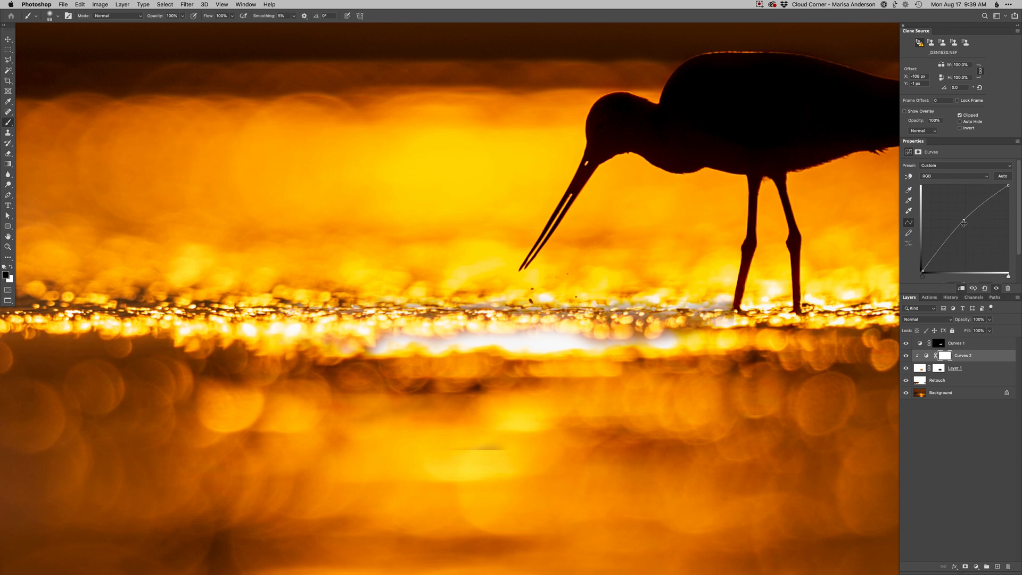
pyautogui.hscroll(6, 490, 381)
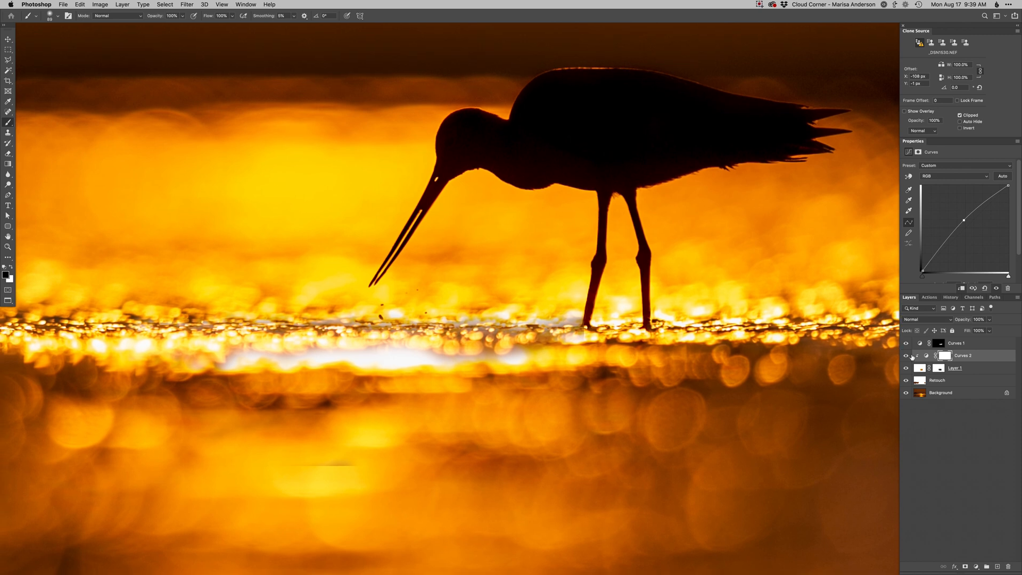
# Refine Layer 1's mask by painting along the shoreline between the bill and the legs to blend the patch.
pyautogui.click(935, 367)
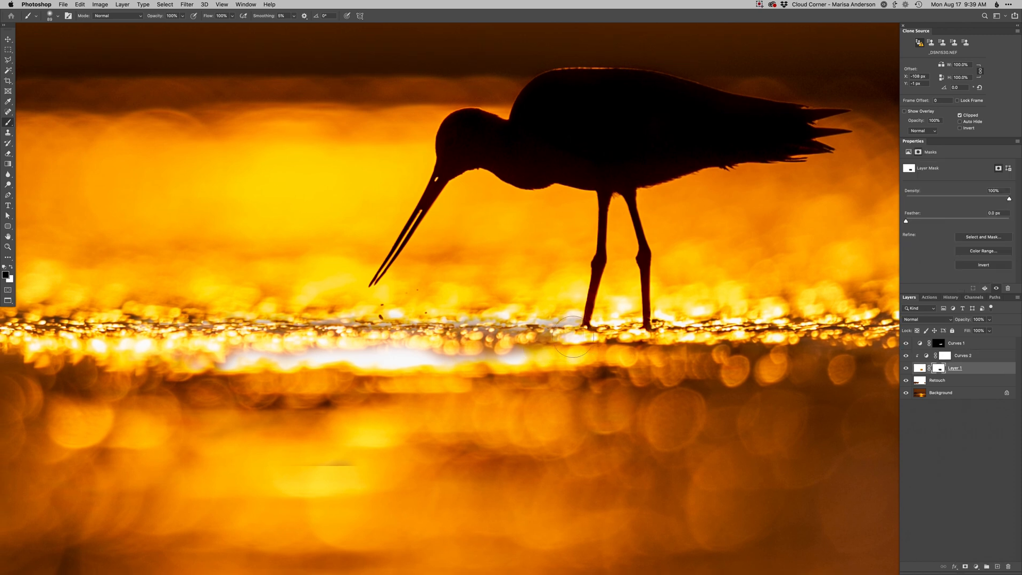
pyautogui.moveTo(515, 349); pyautogui.dragTo(422, 363)
pyautogui.moveTo(485, 361); pyautogui.dragTo(491, 331)
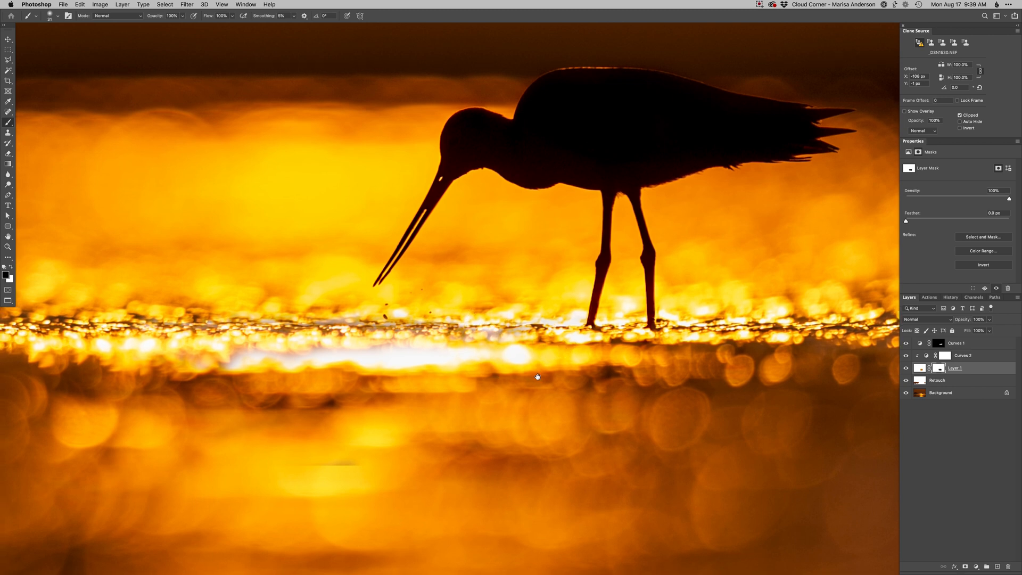
pyautogui.moveTo(510, 377); pyautogui.dragTo(619, 349)
# Apply Layer 1's mask and clone shoreline sparkles over the remaining white highlight below the bird's bill.
pyautogui.click(920, 368)
pyautogui.press('s')
pyautogui.moveTo(639, 330)
pyautogui.mouseDown()
pyautogui.moveTo(647, 332)
pyautogui.moveTo(600, 333)
pyautogui.mouseUp()
pyautogui.keyDown('alt'); pyautogui.click(659, 333); pyautogui.keyUp('alt')
pyautogui.keyDown('alt'); pyautogui.click(658, 334); pyautogui.keyUp('alt')
pyautogui.moveTo(537, 331)
pyautogui.mouseDown()
pyautogui.moveTo(561, 337)
pyautogui.moveTo(476, 336)
pyautogui.moveTo(450, 351)
pyautogui.moveTo(429, 334)
pyautogui.moveTo(325, 341)
pyautogui.moveTo(353, 339)
pyautogui.mouseUp()
pyautogui.keyDown('alt'); pyautogui.click(645, 337); pyautogui.keyUp('alt')
pyautogui.keyDown('alt'); pyautogui.click(663, 338); pyautogui.keyUp('alt')
pyautogui.keyDown('alt'); pyautogui.click(661, 339); pyautogui.keyUp('alt')
# Clone more sparkles from both sides of the bill over the hazy shoreline strip in front of the bird's legs.
pyautogui.keyDown('alt'); pyautogui.click(234, 336); pyautogui.keyUp('alt')
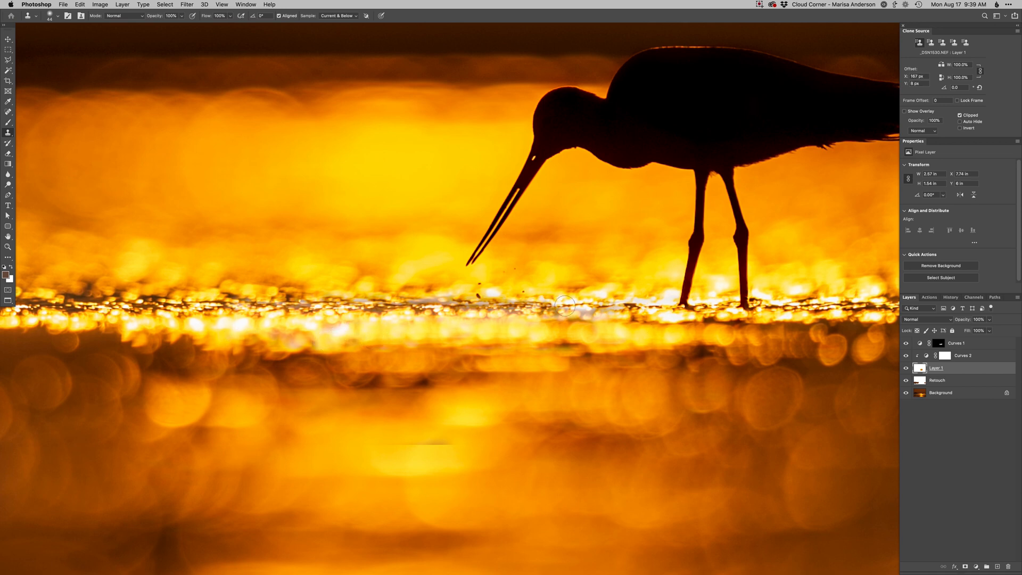
pyautogui.moveTo(492, 332); pyautogui.dragTo(465, 355)
pyautogui.keyDown('alt'); pyautogui.click(319, 321); pyautogui.keyUp('alt')
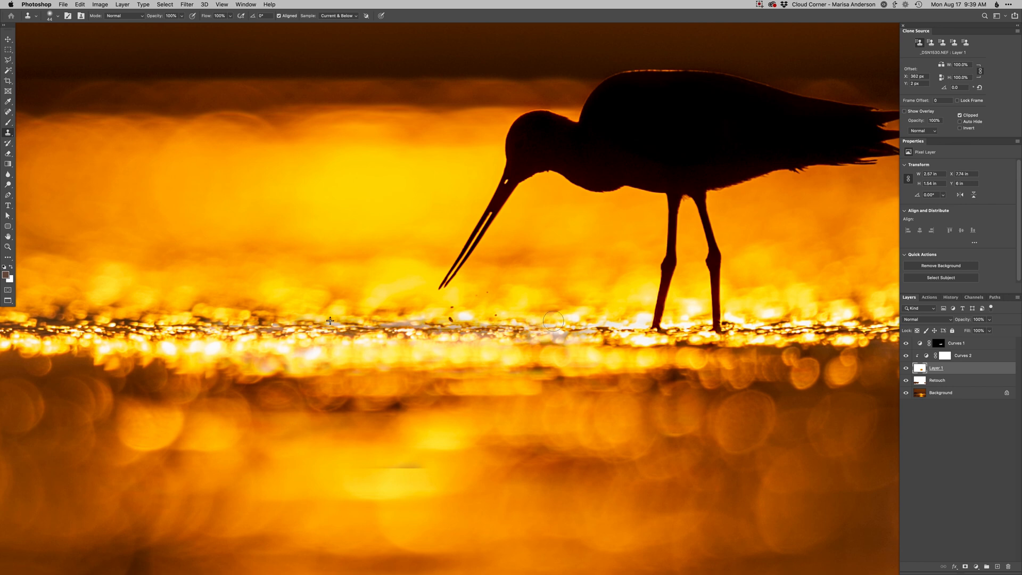
pyautogui.keyDown('alt'); pyautogui.click(809, 321); pyautogui.keyUp('alt')
pyautogui.moveTo(608, 324)
pyautogui.mouseDown()
pyautogui.moveTo(636, 322)
pyautogui.moveTo(622, 336)
pyautogui.moveTo(630, 316)
pyautogui.mouseUp()
pyautogui.keyDown('alt'); pyautogui.click(634, 304); pyautogui.keyUp('alt')
# Add a Dodge curves layer above Curves 2 and brush on its mask to brighten the water just below the retouched shoreline.
pyautogui.press('super+minus')
pyautogui.moveTo(476, 363); pyautogui.dragTo(479, 388)
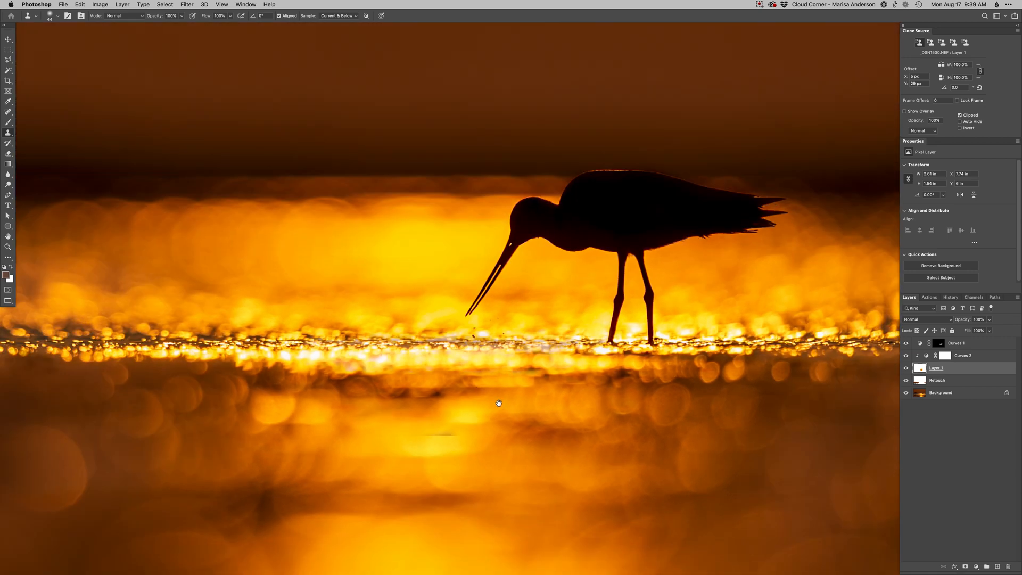
pyautogui.keyDown('alt'); pyautogui.click(490, 376); pyautogui.keyUp('alt')
pyautogui.hotkey('alt', ']')
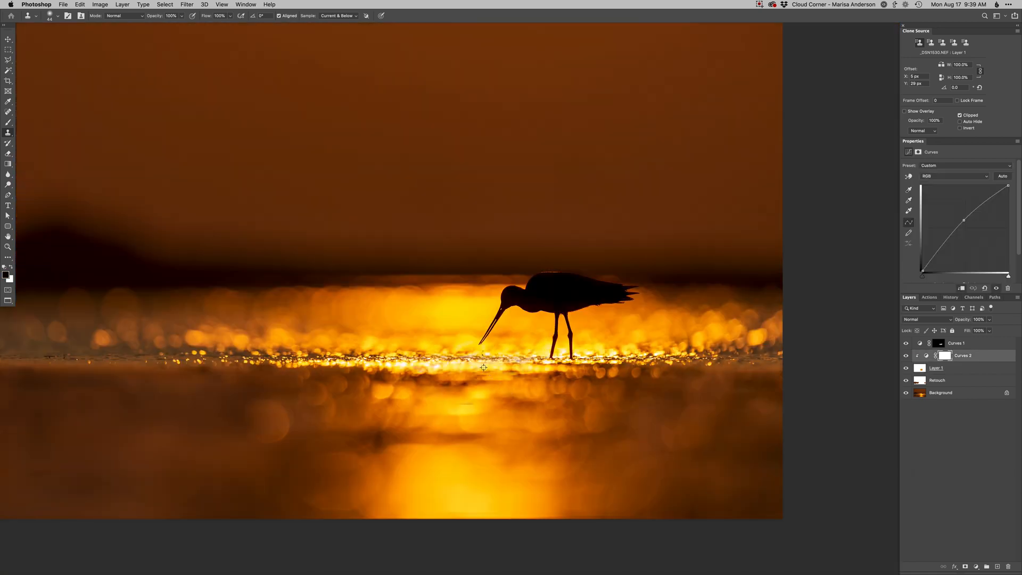
pyautogui.press('F2')
pyautogui.rightClick(501, 352)
pyautogui.moveTo(497, 400); pyautogui.dragTo(516, 400)
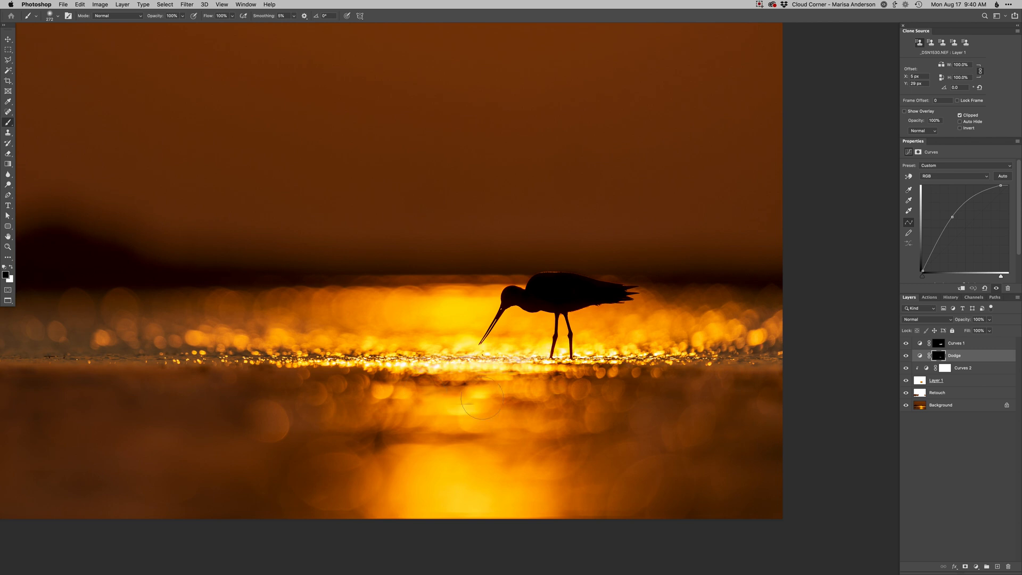
pyautogui.moveTo(529, 371); pyautogui.dragTo(518, 371)
pyautogui.press('x')
pyautogui.moveTo(490, 391); pyautogui.dragTo(469, 385)
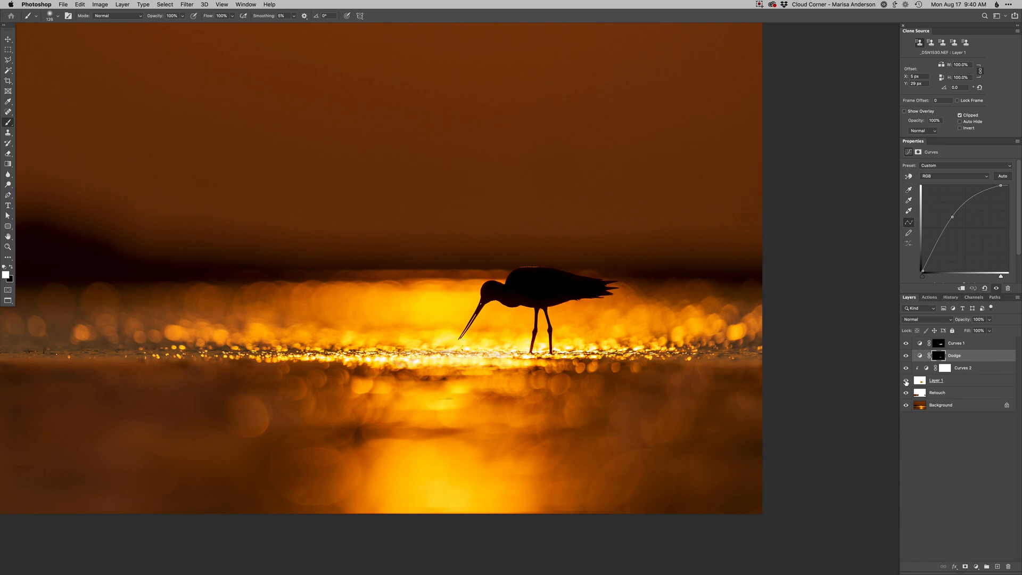
# Compare the image without the patch, and erase the patch's leftover hard edge in the water below the bill at 10% opacity.
pyautogui.moveTo(906, 380); pyautogui.dragTo(906, 362)
pyautogui.click(921, 380)
pyautogui.press('e')
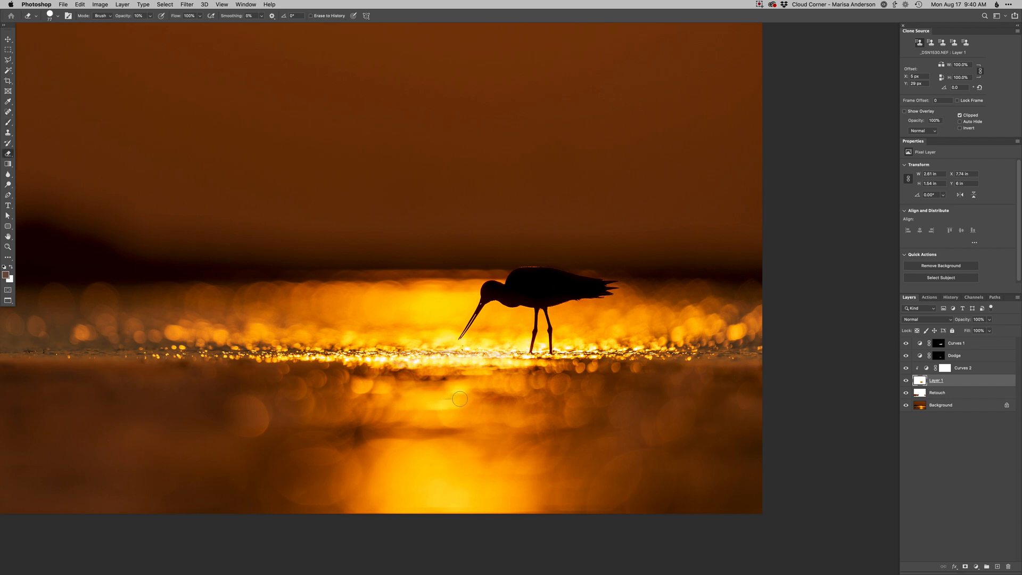
pyautogui.press('super+m')
# Add a second Dodge curves layer and move it up above the first Dodge layer.
pyautogui.press('b')
pyautogui.press('x')
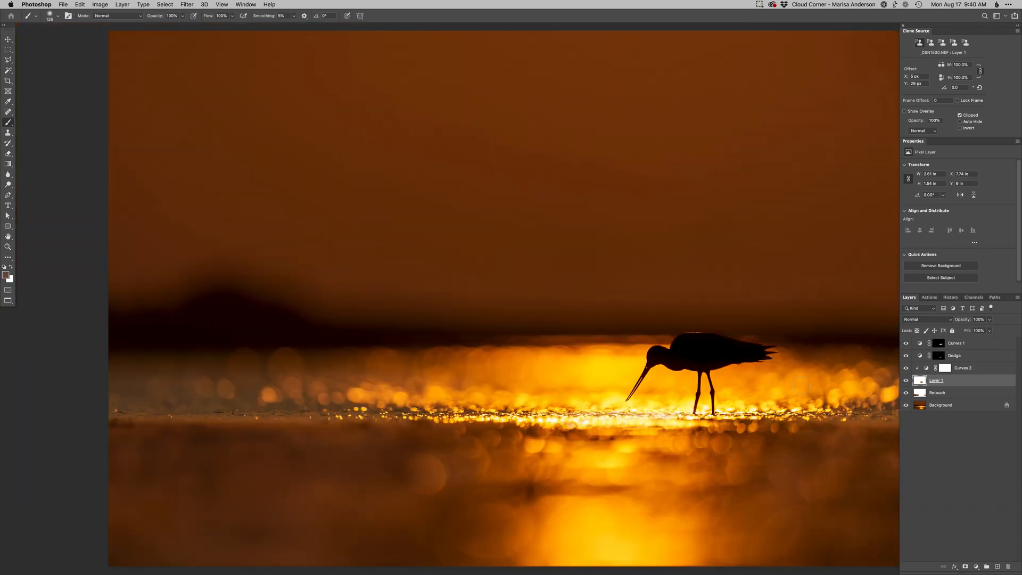
pyautogui.press('super+minus')
pyautogui.moveTo(639, 449); pyautogui.dragTo(553, 439)
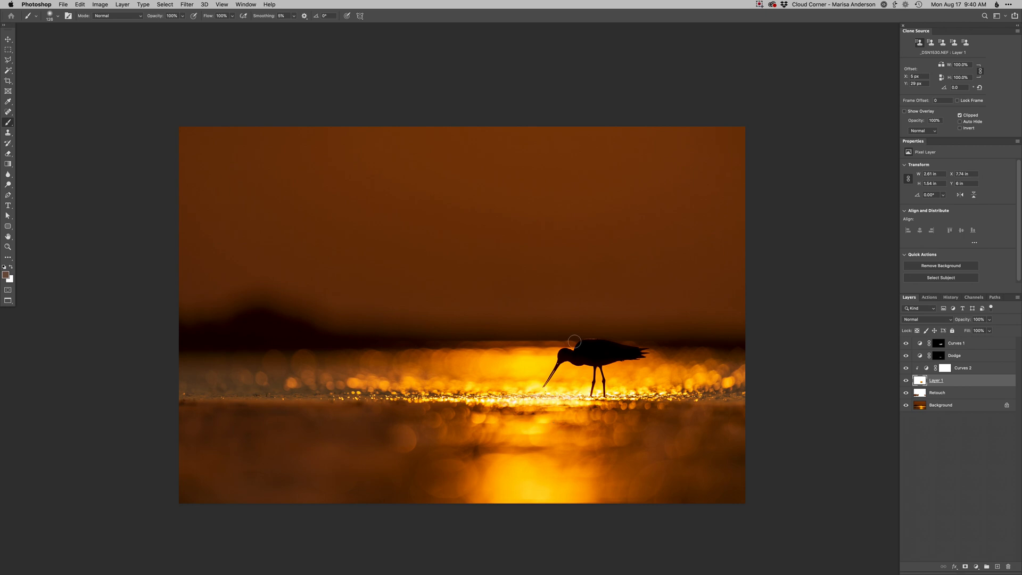
pyautogui.press('F2')
pyautogui.press('super+bracketright')
pyautogui.press('super+bracketright')
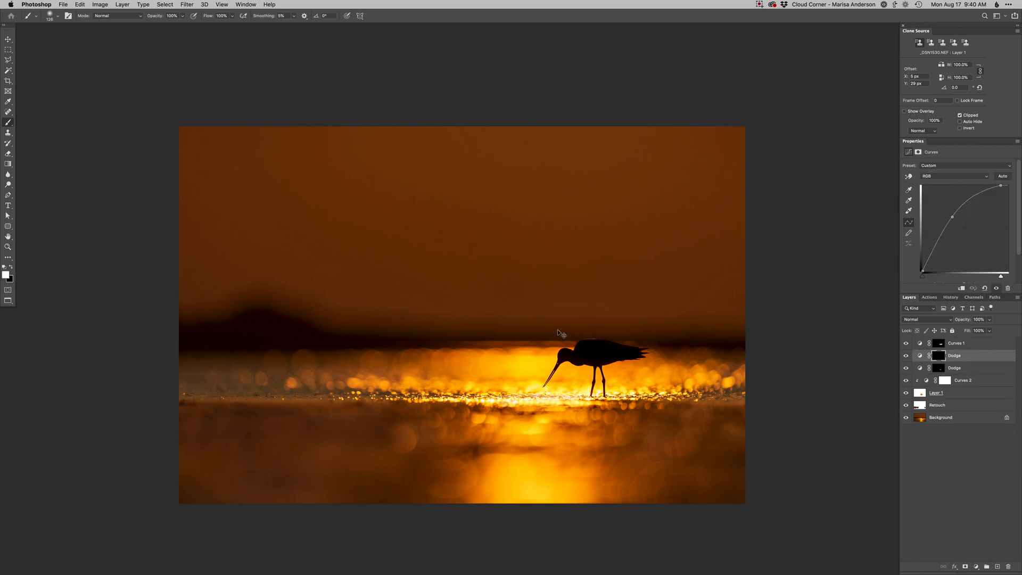
# Brush with a 1 px soft brush on the upper Dodge mask to brighten the thin rim light along the bird's back.
pyautogui.moveTo(592, 344); pyautogui.dragTo(543, 344)
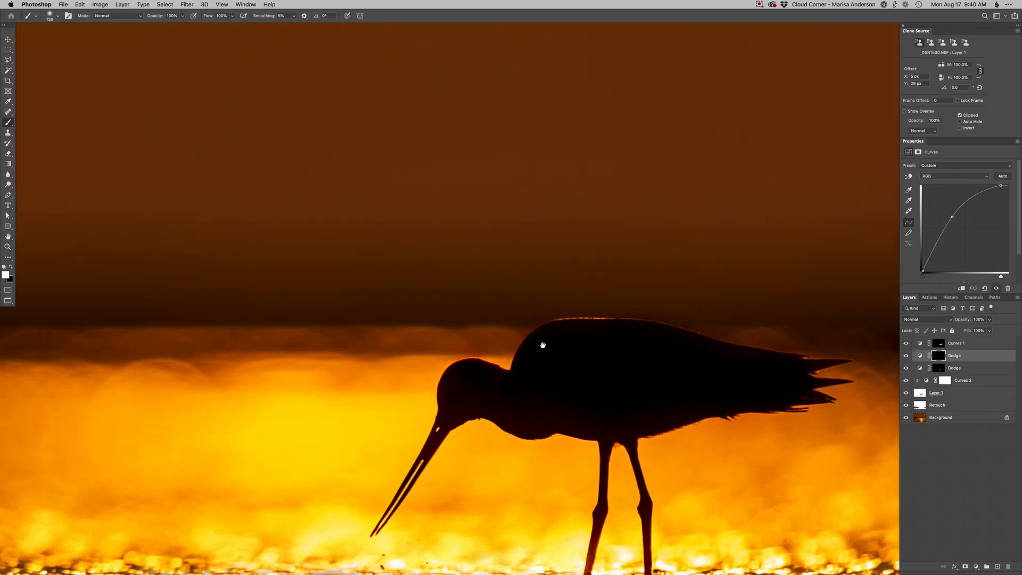
pyautogui.rightClick(574, 349)
pyautogui.click(610, 388)
pyautogui.moveTo(531, 348)
pyautogui.mouseDown()
pyautogui.moveTo(513, 364)
pyautogui.moveTo(512, 354)
pyautogui.mouseUp()
pyautogui.keyDown('super'); pyautogui.click(513, 364); pyautogui.keyUp('super')
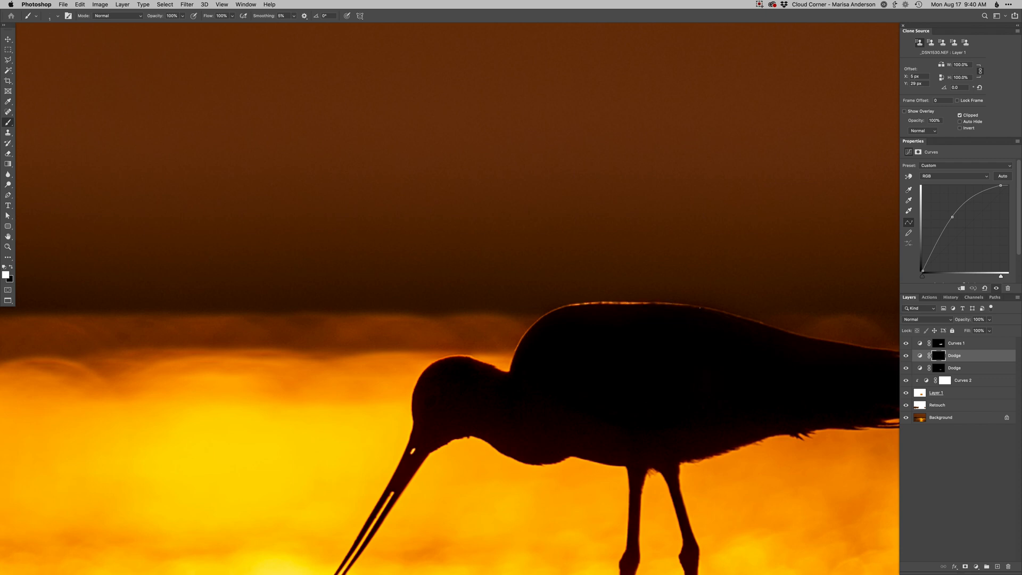
# Set the brush size to 2 px and brighten the rim light along the bird's back toward the tail on the upper Dodge mask.
pyautogui.rightClick(695, 310)
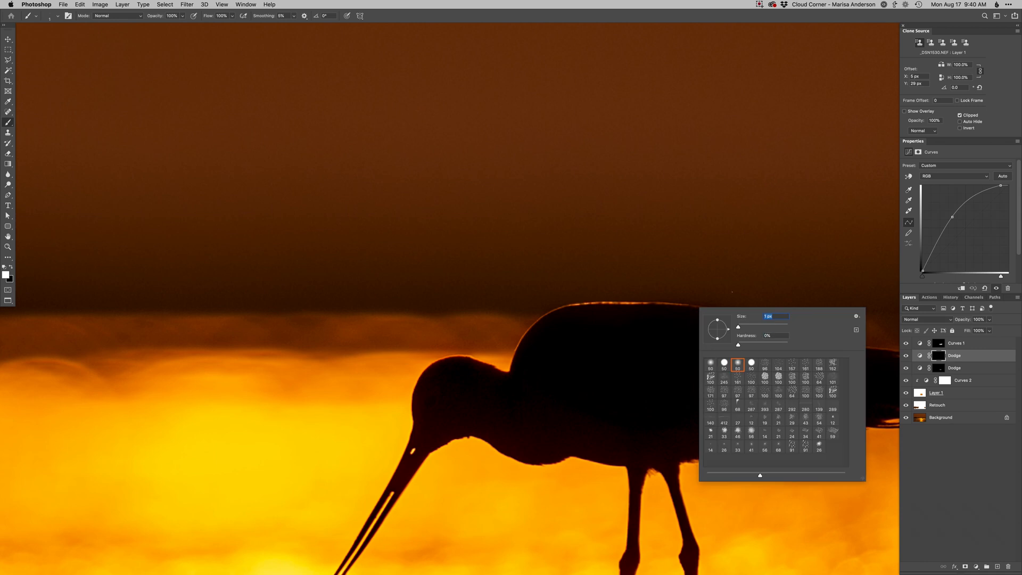
pyautogui.write('2')
pyautogui.press('Return')
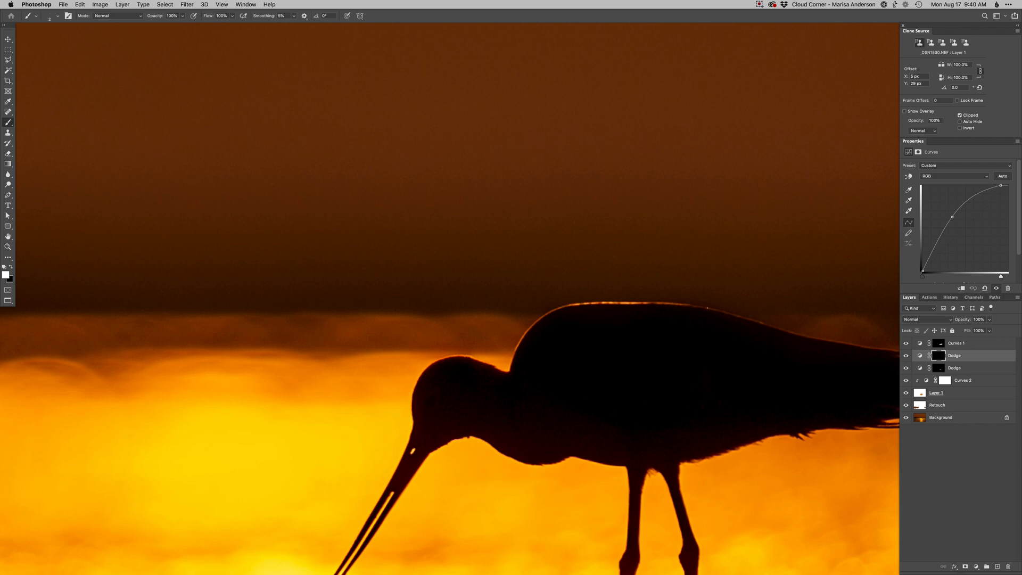
pyautogui.moveTo(753, 319); pyautogui.dragTo(545, 292)
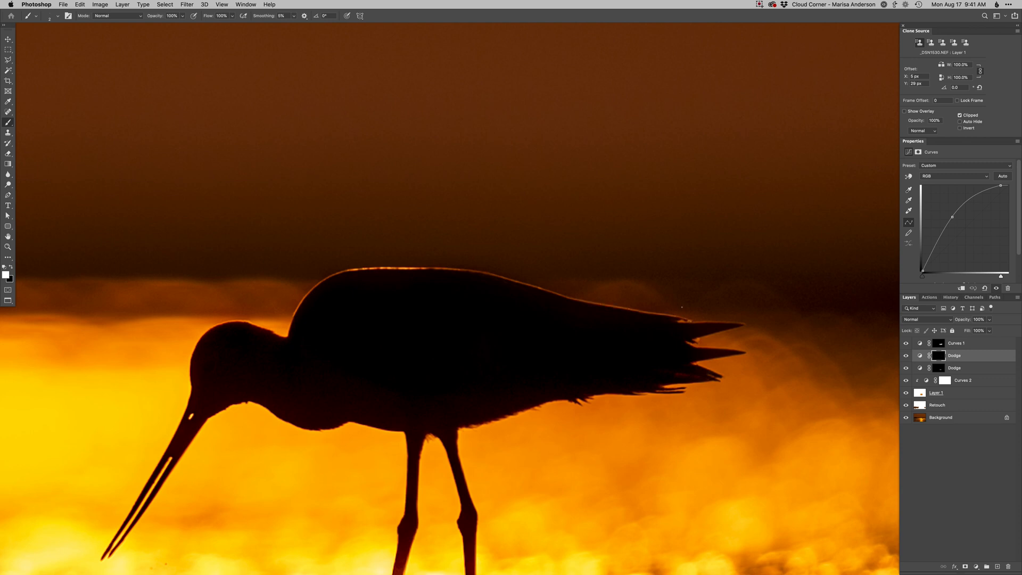
pyautogui.moveTo(331, 346); pyautogui.dragTo(576, 330)
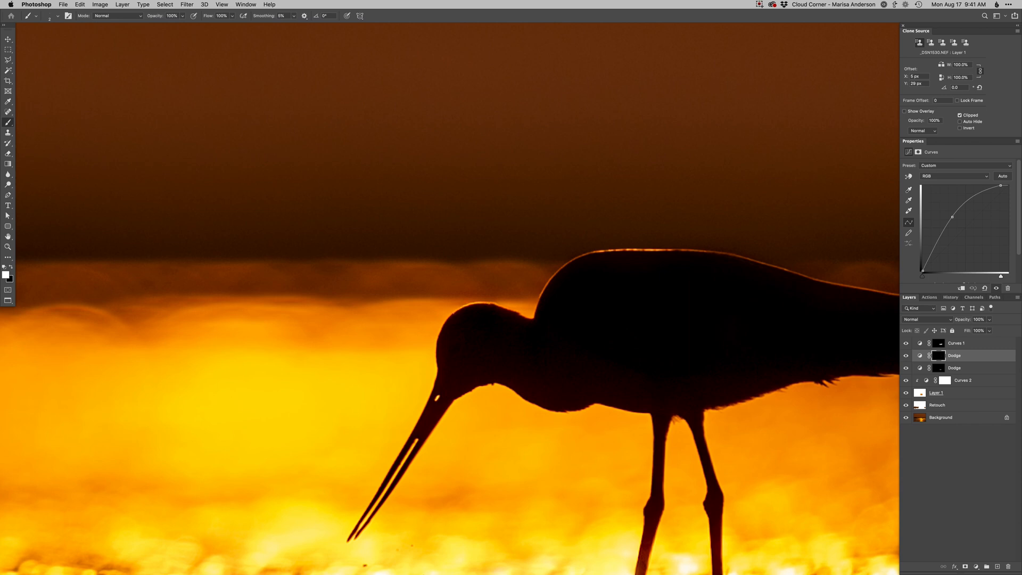
pyautogui.press('x')
pyautogui.press('x')
pyautogui.scroll(-2, 527, 333)
# Switch to the larger soft round brush and make black the foreground colour.
pyautogui.rightClick(507, 341)
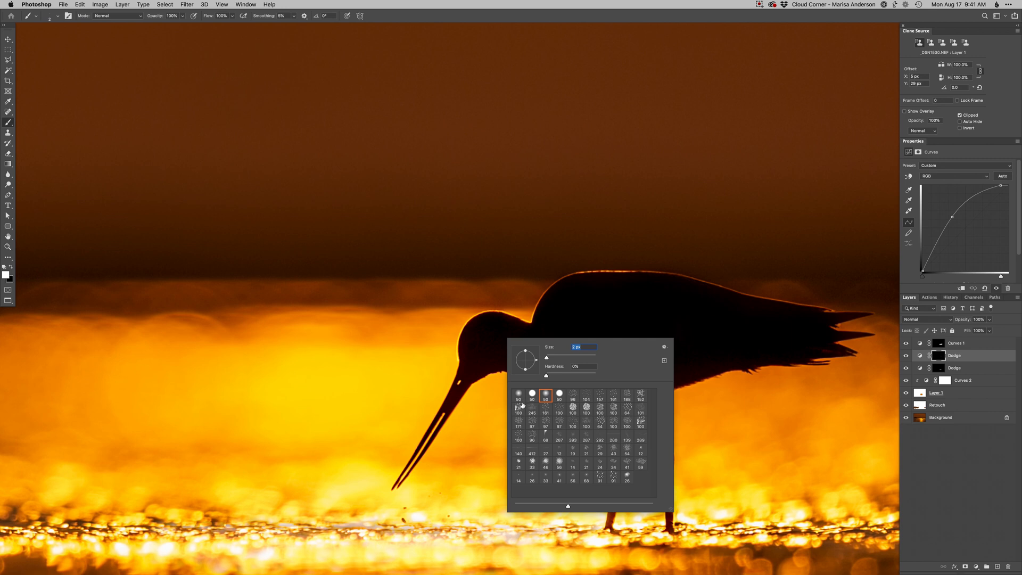
pyautogui.moveTo(482, 397)
pyautogui.mouseDown()
pyautogui.moveTo(502, 397)
pyautogui.moveTo(435, 393)
pyautogui.mouseUp()
pyautogui.press('x')
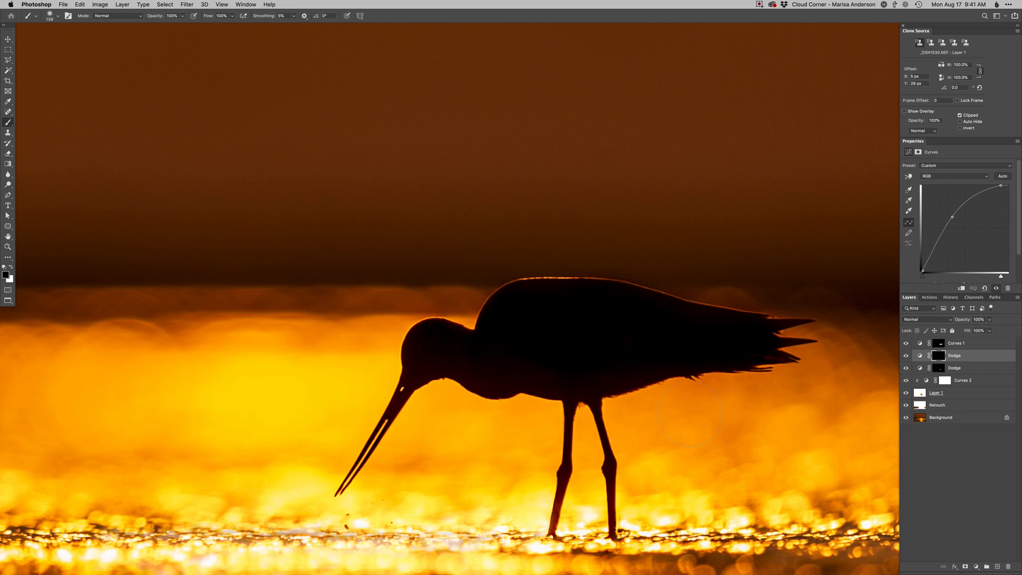
# Compare the bird's rim light with and without the upper Dodge layer.
pyautogui.press('super+minus')
pyautogui.moveTo(538, 426); pyautogui.dragTo(512, 407)
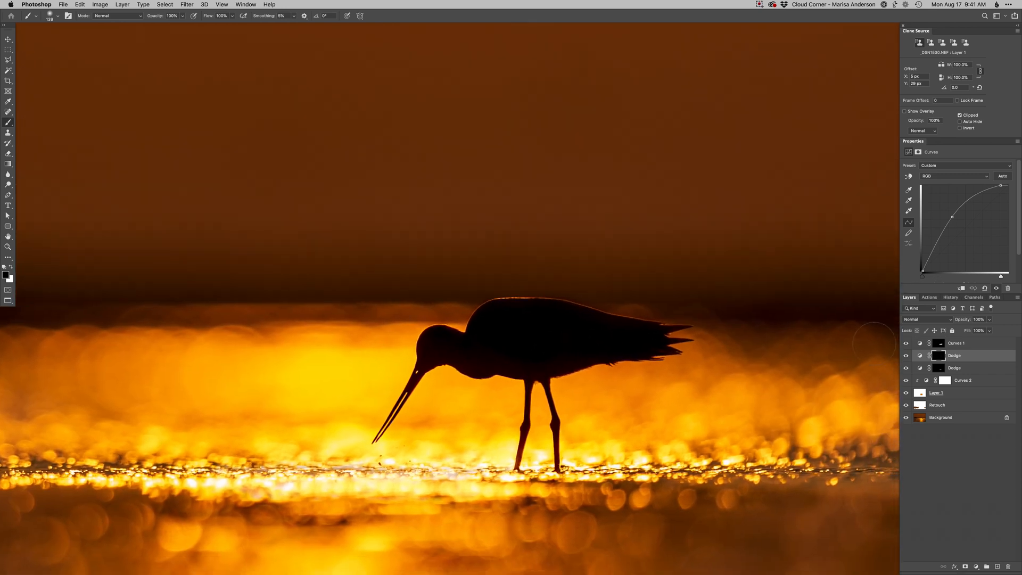
pyautogui.click(906, 357)
pyautogui.click(906, 358)
pyautogui.click(906, 358)
pyautogui.click(905, 357)
pyautogui.scroll(-3, 844, 346)
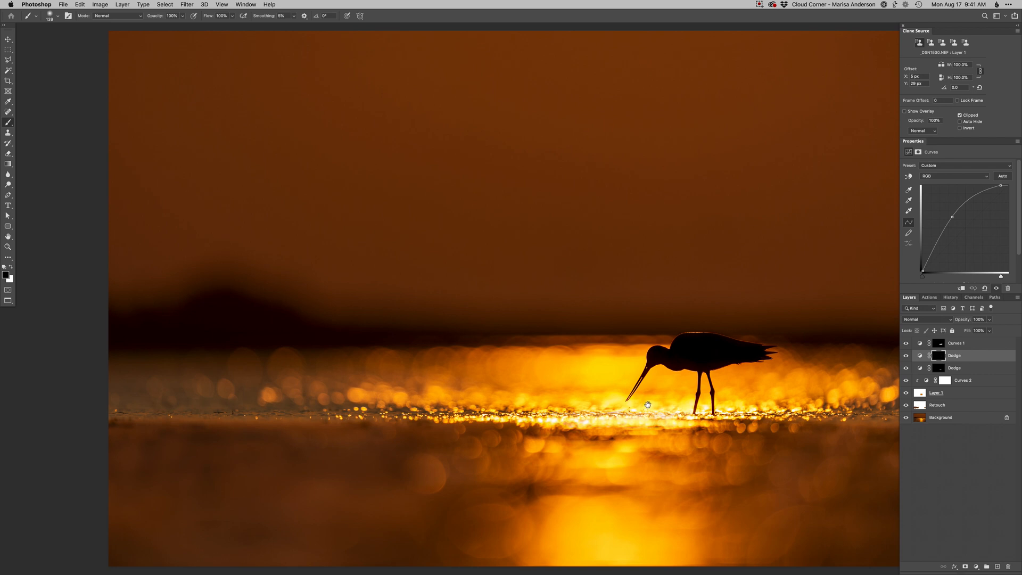
pyautogui.moveTo(663, 410)
pyautogui.mouseDown()
pyautogui.moveTo(607, 420)
pyautogui.moveTo(600, 400)
pyautogui.moveTo(624, 417)
pyautogui.moveTo(659, 416)
pyautogui.mouseUp()
pyautogui.scroll(-2, 659, 416)
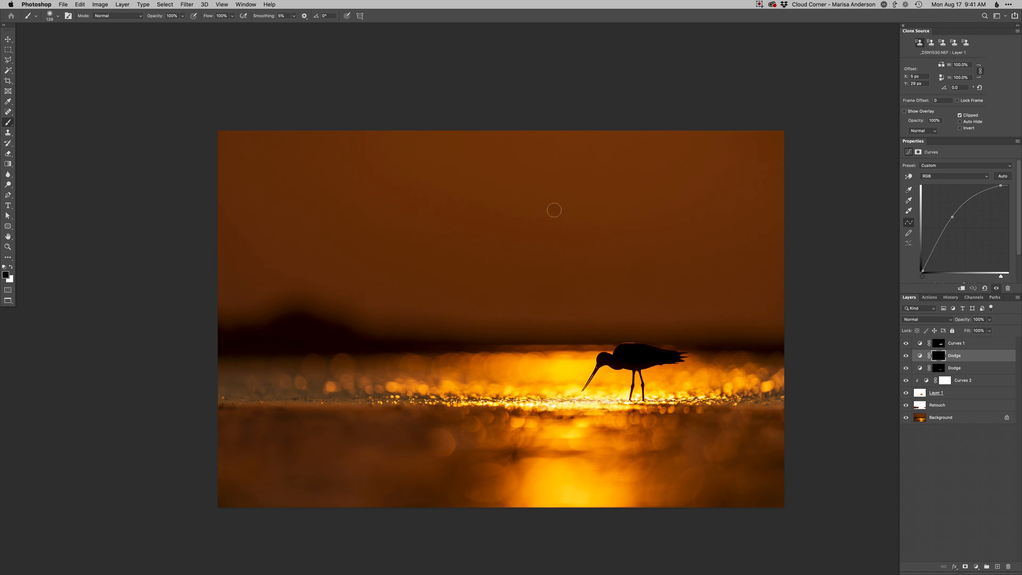
# Add a Curves adjustment layer above Curves 1, raise its upper tones and place a shadow point that holds the dark tones down.
pyautogui.hotkey('alt', ']')
pyautogui.press('super+m')
pyautogui.press('Return')
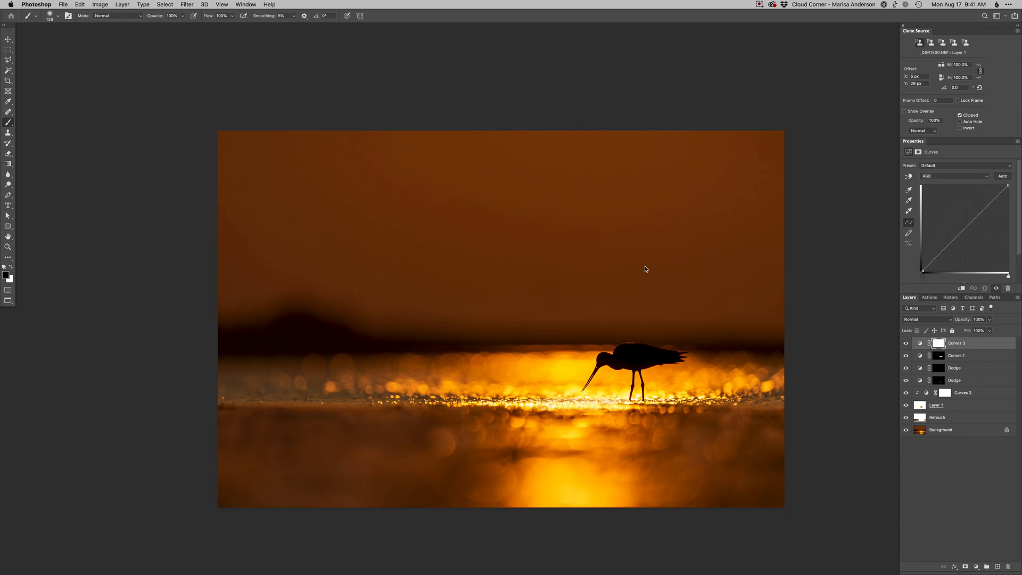
pyautogui.moveTo(987, 206); pyautogui.dragTo(979, 202)
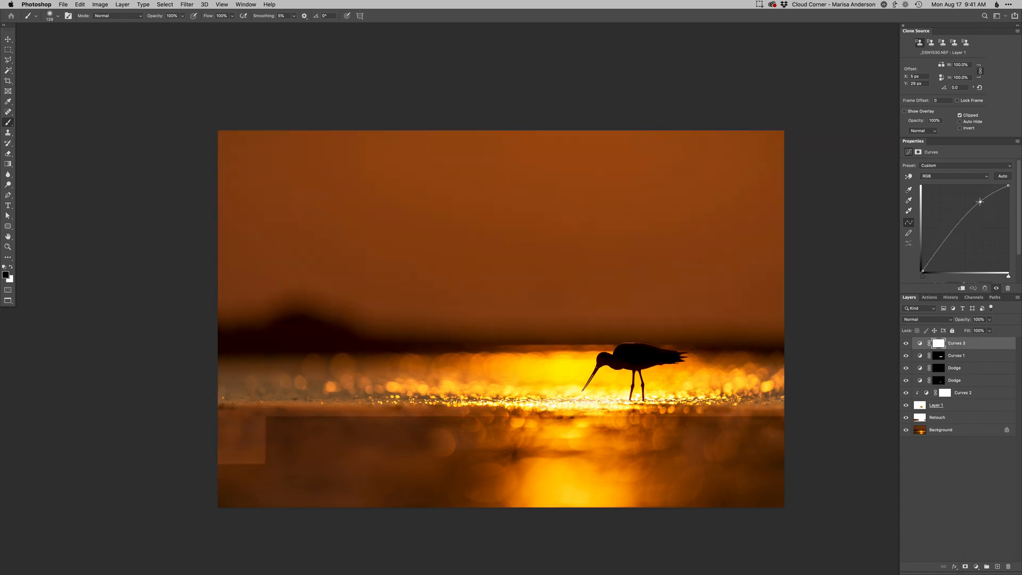
pyautogui.click(938, 250)
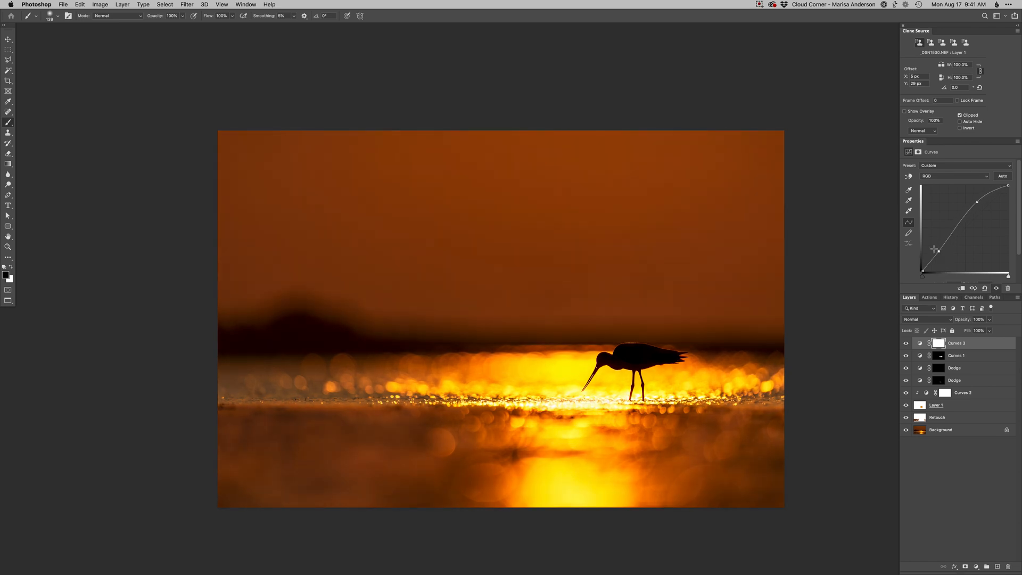
# Invert the new Curves mask to black and paint white with a large soft brush over the sky and the foreground water.
pyautogui.press('super+i')
pyautogui.rightClick(653, 281)
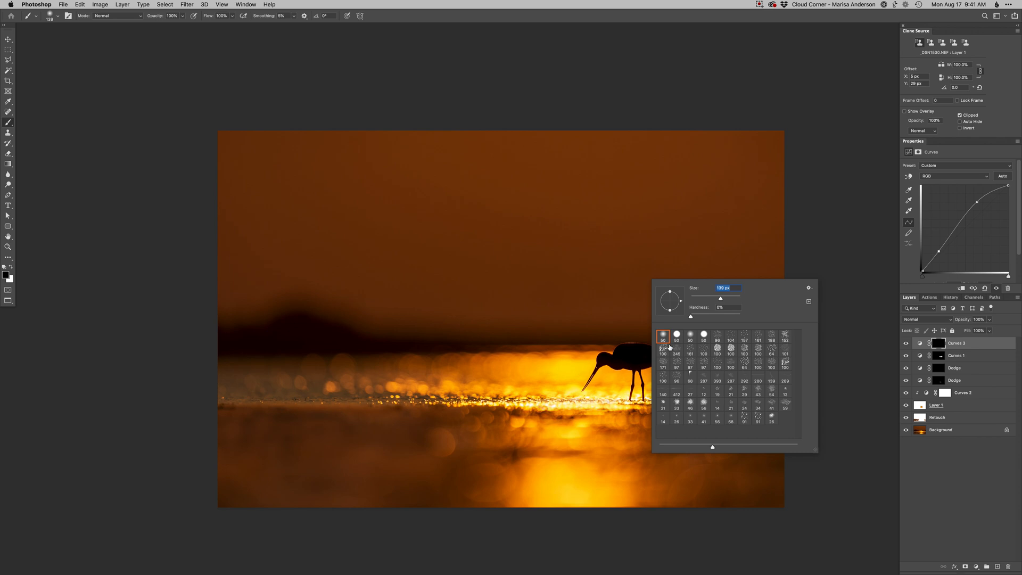
pyautogui.moveTo(603, 354); pyautogui.dragTo(678, 346)
pyautogui.press('x')
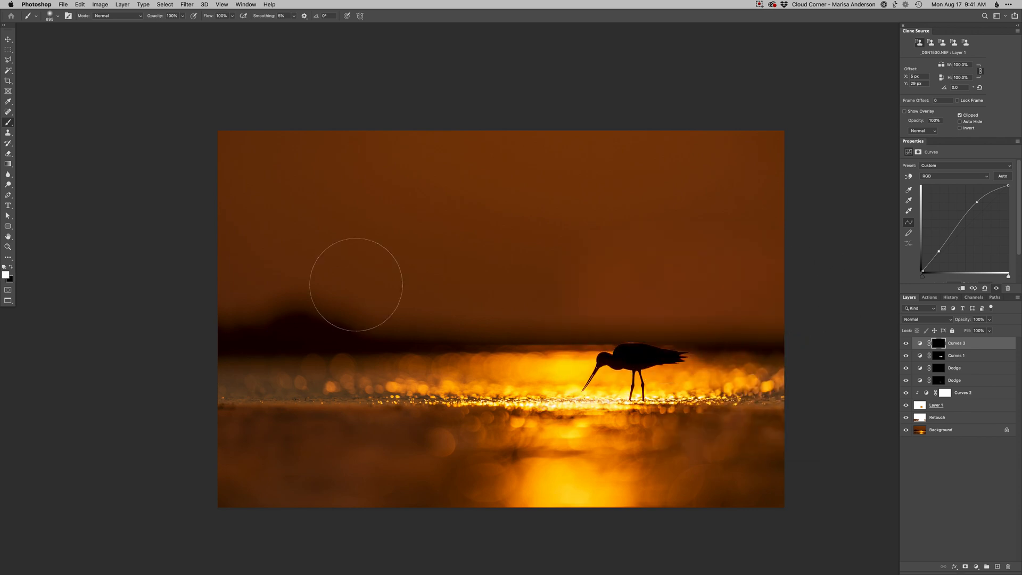
pyautogui.moveTo(73, 181); pyautogui.dragTo(858, 182)
pyautogui.moveTo(770, 471)
pyautogui.mouseDown()
pyautogui.moveTo(754, 453)
pyautogui.moveTo(764, 454)
pyautogui.moveTo(645, 551)
pyautogui.moveTo(431, 468)
pyautogui.mouseUp()
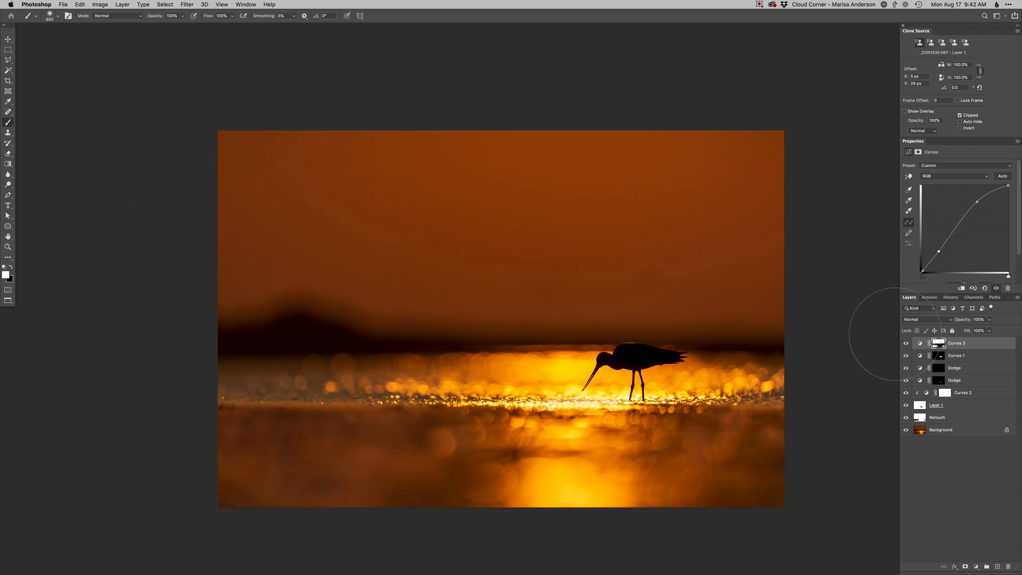
# Compare the image with and without the Curves 3 layer, and reduce the size of the soft brush.
pyautogui.moveTo(710, 370); pyautogui.dragTo(676, 370)
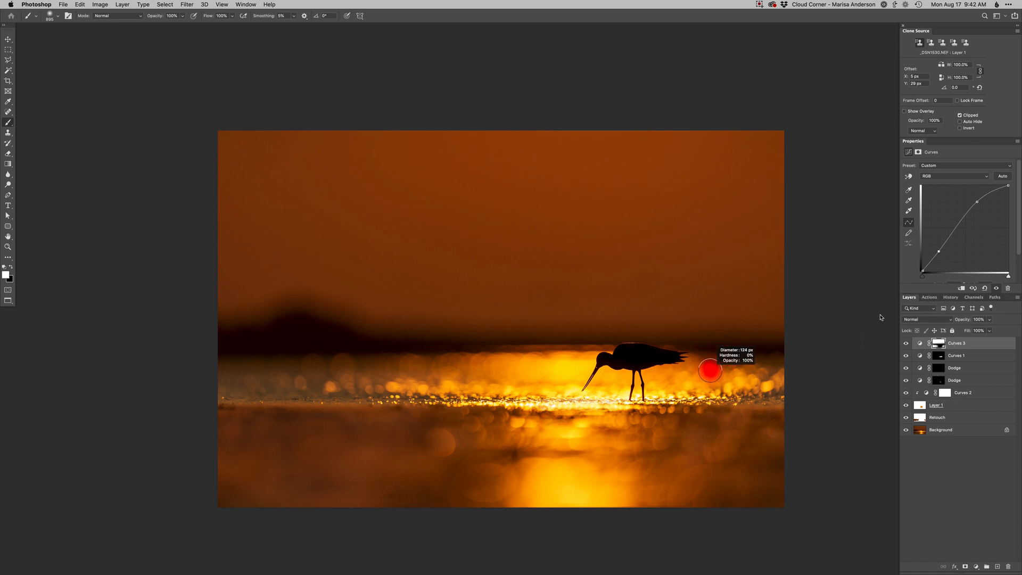
pyautogui.click(906, 343)
pyautogui.click(905, 344)
pyautogui.click(906, 343)
pyautogui.click(906, 343)
pyautogui.moveTo(434, 449); pyautogui.dragTo(466, 449)
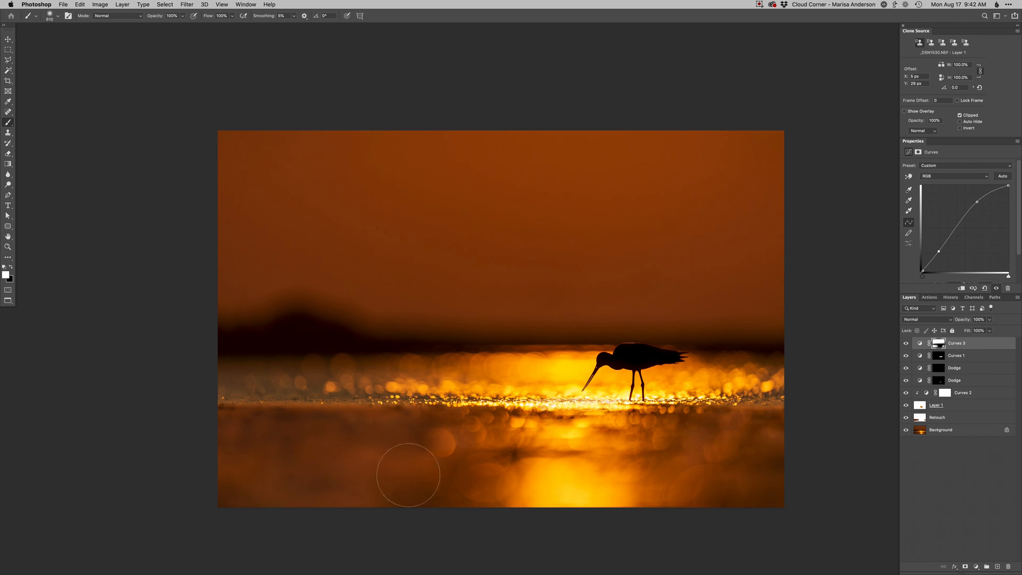
# Compare the finished edit with the Background layer alone, and examine the whole image for remaining flaws.
pyautogui.keyDown('alt'); pyautogui.click(907, 429); pyautogui.keyUp('alt')
pyautogui.keyDown('alt'); pyautogui.click(906, 429); pyautogui.keyUp('alt')
pyautogui.keyDown('alt'); pyautogui.click(906, 429); pyautogui.keyUp('alt')
pyautogui.keyDown('alt'); pyautogui.click(906, 429); pyautogui.keyUp('alt')
pyautogui.keyDown('alt'); pyautogui.click(906, 430); pyautogui.keyUp('alt')
pyautogui.keyDown('alt'); pyautogui.click(906, 430); pyautogui.keyUp('alt')
pyautogui.keyDown('alt'); pyautogui.click(907, 429); pyautogui.keyUp('alt')
pyautogui.keyDown('alt'); pyautogui.click(907, 430); pyautogui.keyUp('alt')
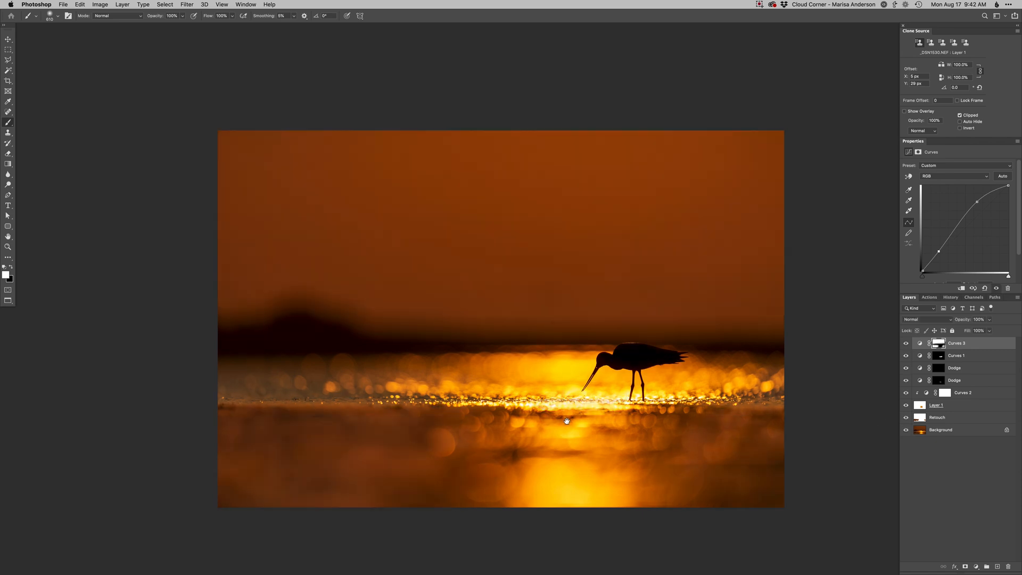
pyautogui.keyDown('super'); pyautogui.click(577, 403); pyautogui.keyUp('super')
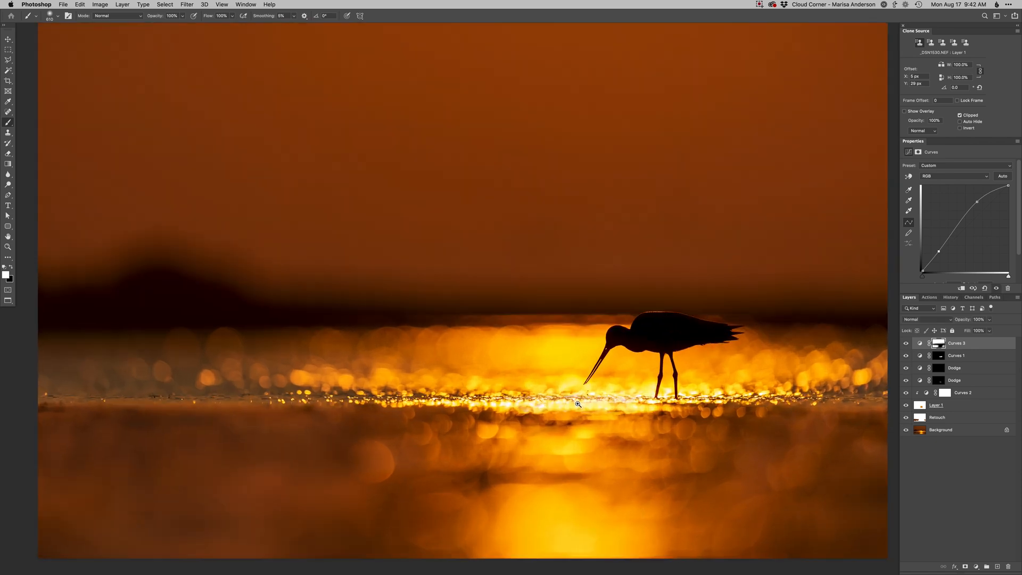
pyautogui.press('super+0')
pyautogui.moveTo(616, 403)
pyautogui.mouseDown()
pyautogui.moveTo(617, 392)
pyautogui.moveTo(587, 383)
pyautogui.moveTo(561, 397)
pyautogui.mouseUp()
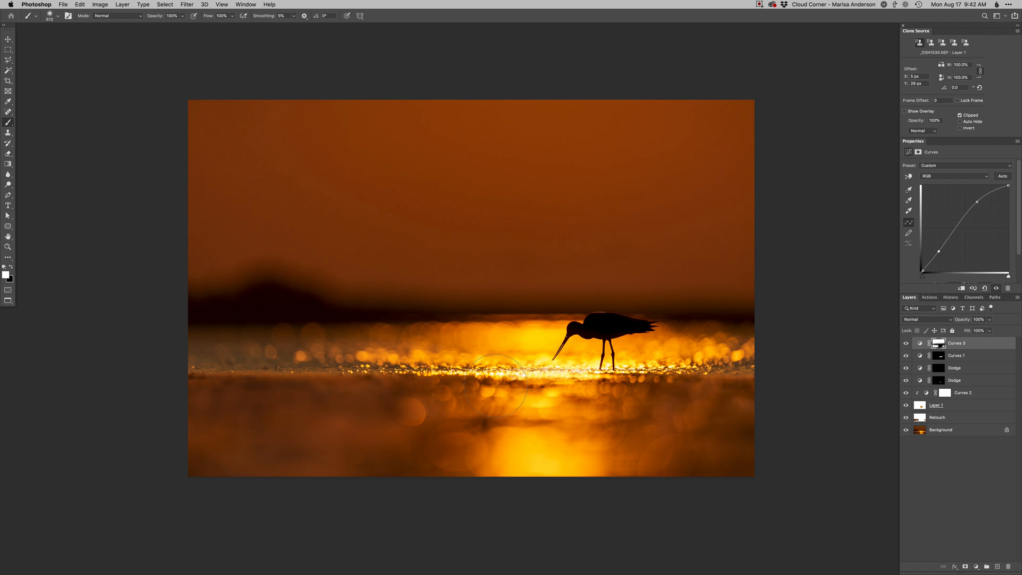
pyautogui.moveTo(544, 424); pyautogui.dragTo(497, 419)
# Switch to Lightroom Classic and show the photo's virtual copy beside the edited _DSN1530.psd in Survey view.
pyautogui.press('shift+super+a')
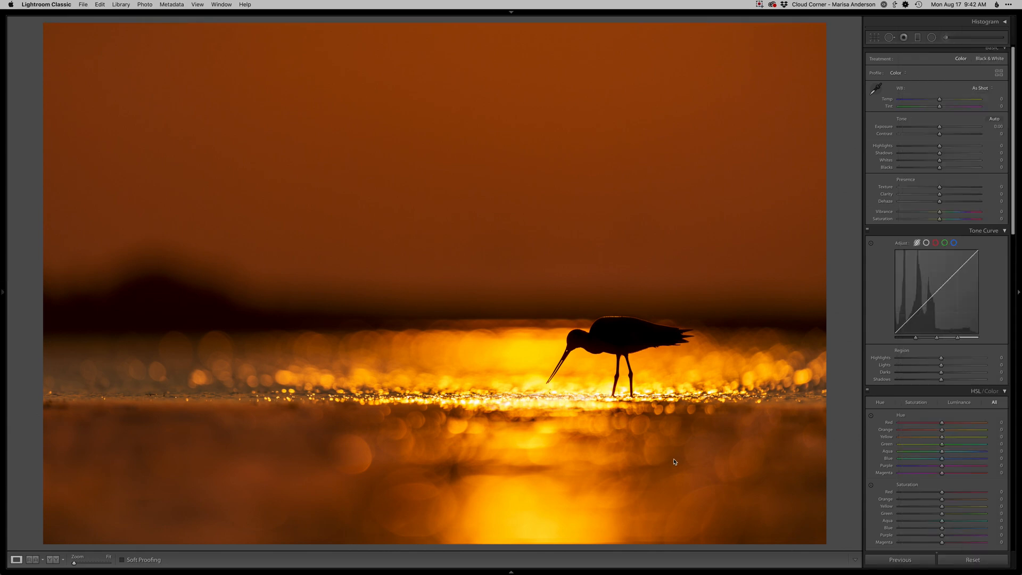
pyautogui.press('g')
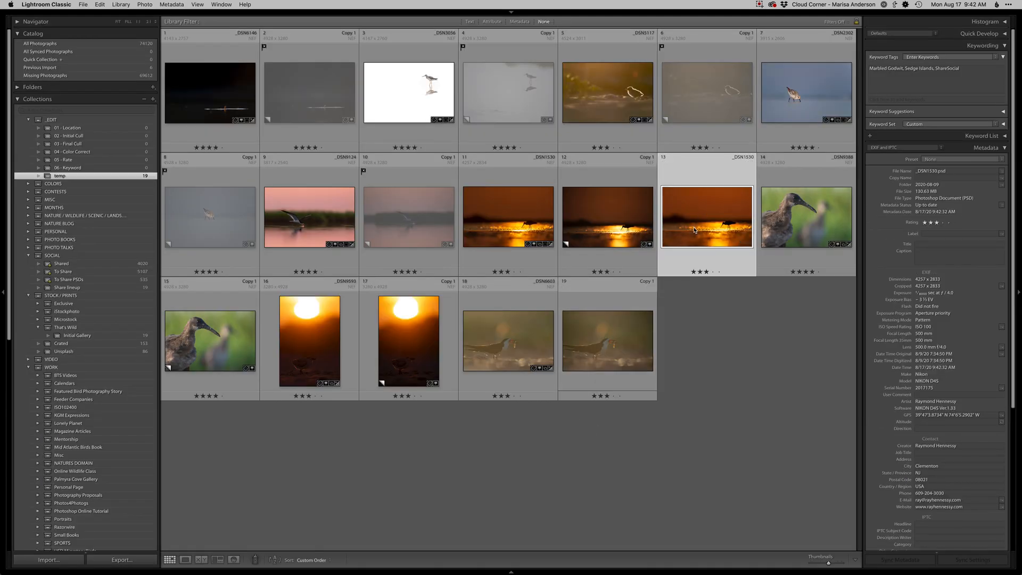
pyautogui.keyDown('super'); pyautogui.click(626, 230); pyautogui.keyUp('super')
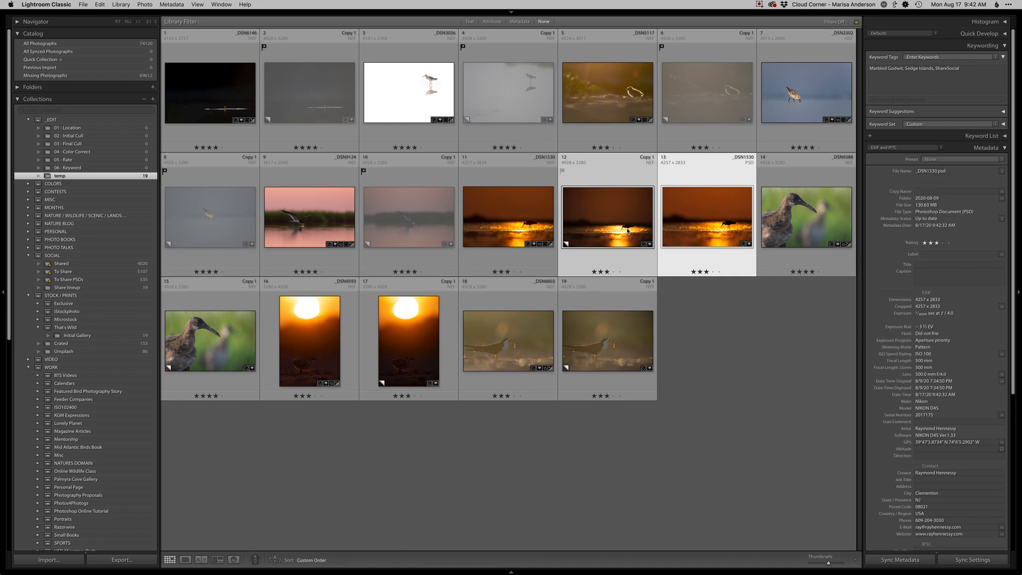
pyautogui.press('n')
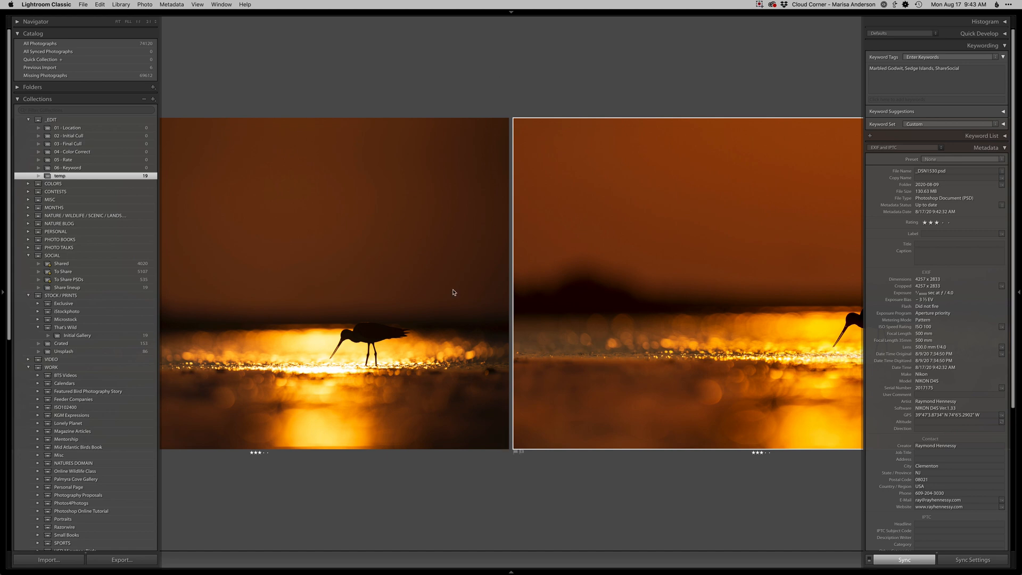
# Hide the side panels to compare both versions larger, and view the edited PSD alone in Loupe view.
pyautogui.press('Tab')
pyautogui.moveTo(319, 341)
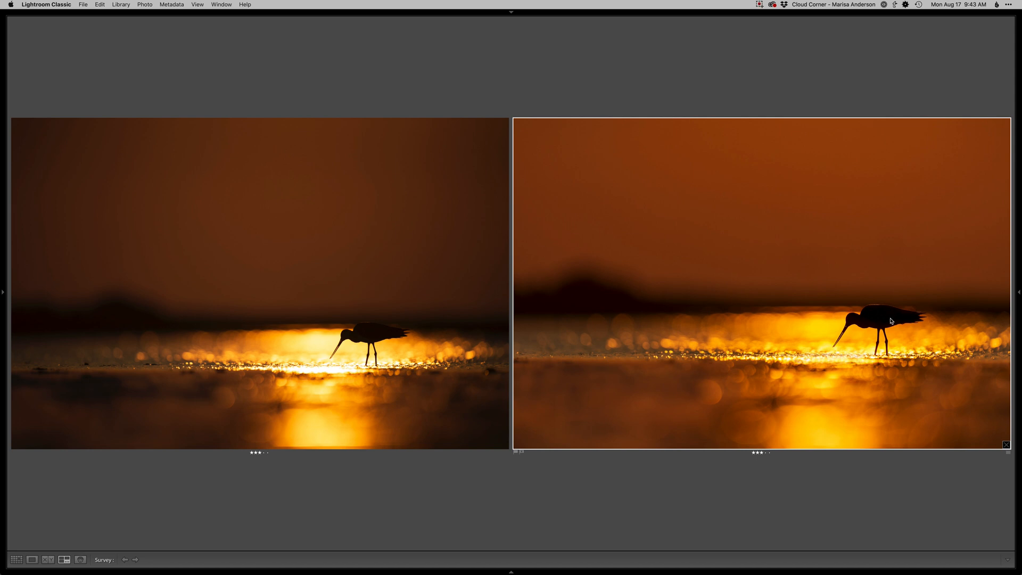
pyautogui.moveTo(375, 328)
pyautogui.press('e')
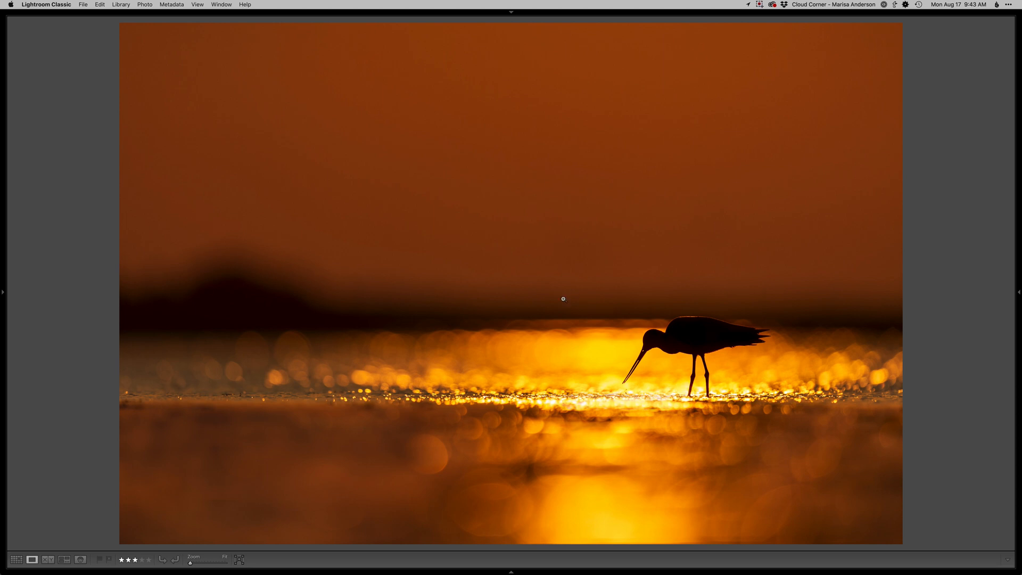
# Switch to Safari and open the Remote Training or Q&A page from the website's online workshops.
pyautogui.press('super+Tab')
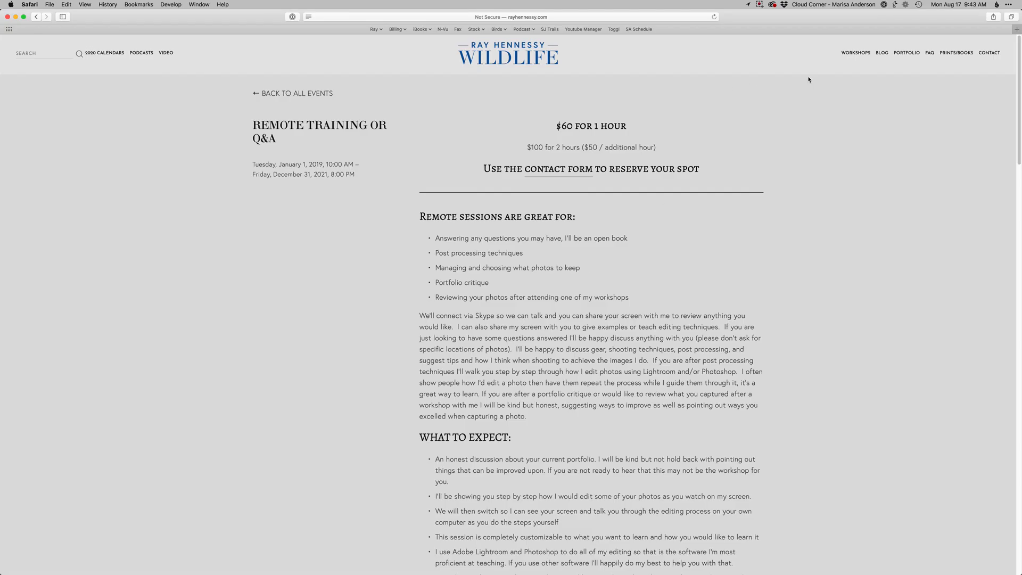
pyautogui.moveTo(851, 55)
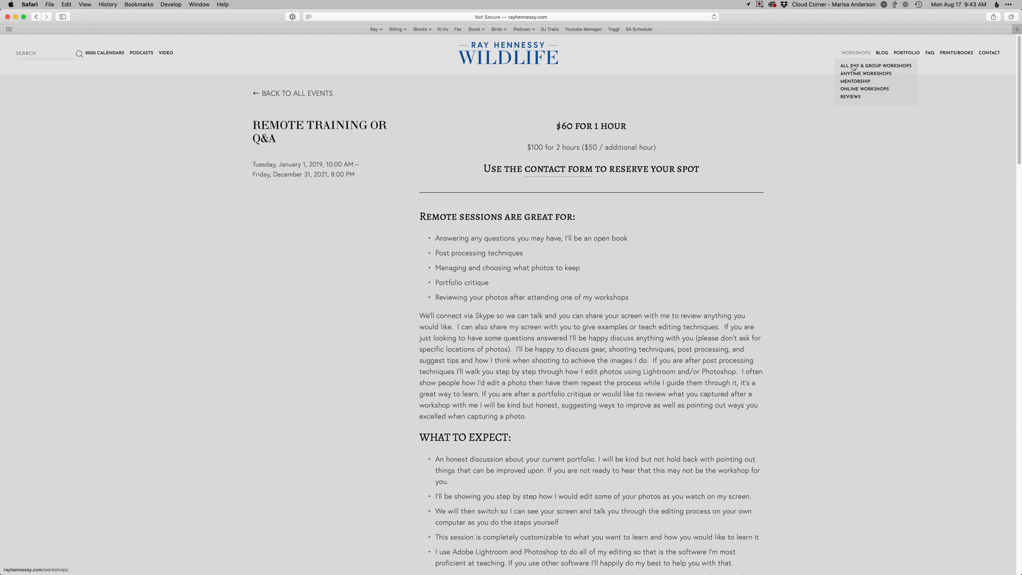
pyautogui.click(853, 92)
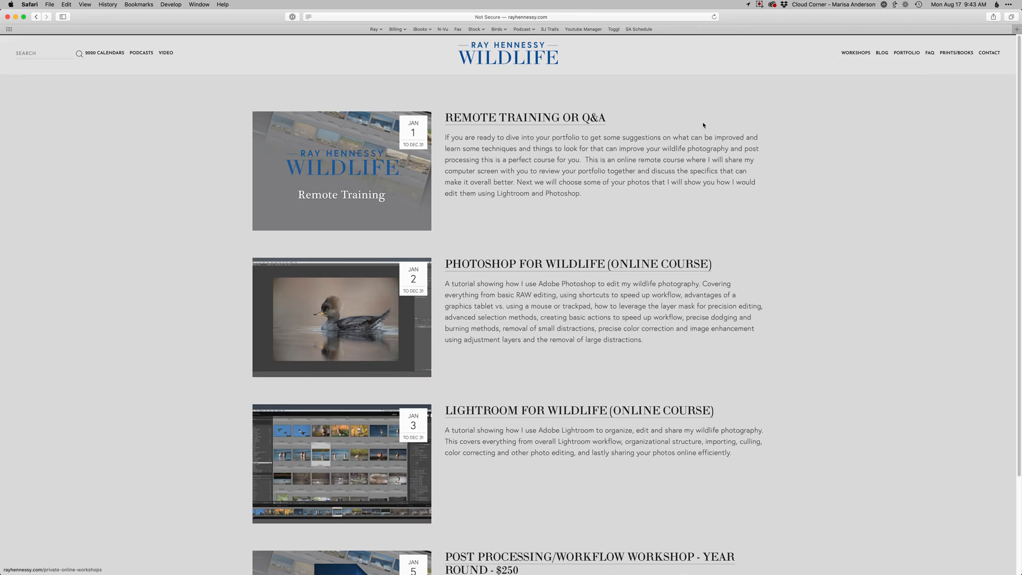
pyautogui.click(540, 118)
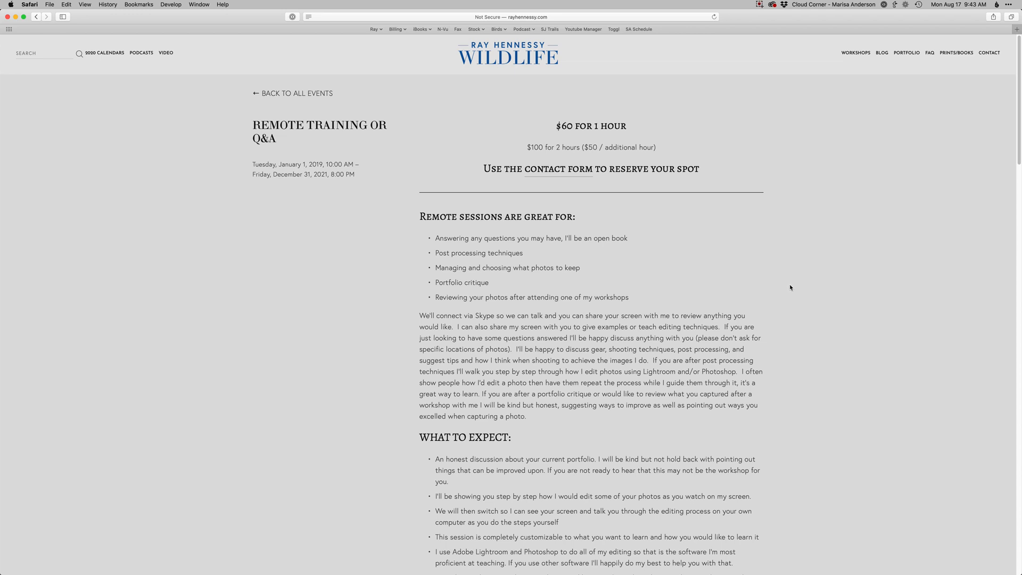
pyautogui.moveTo(857, 56)
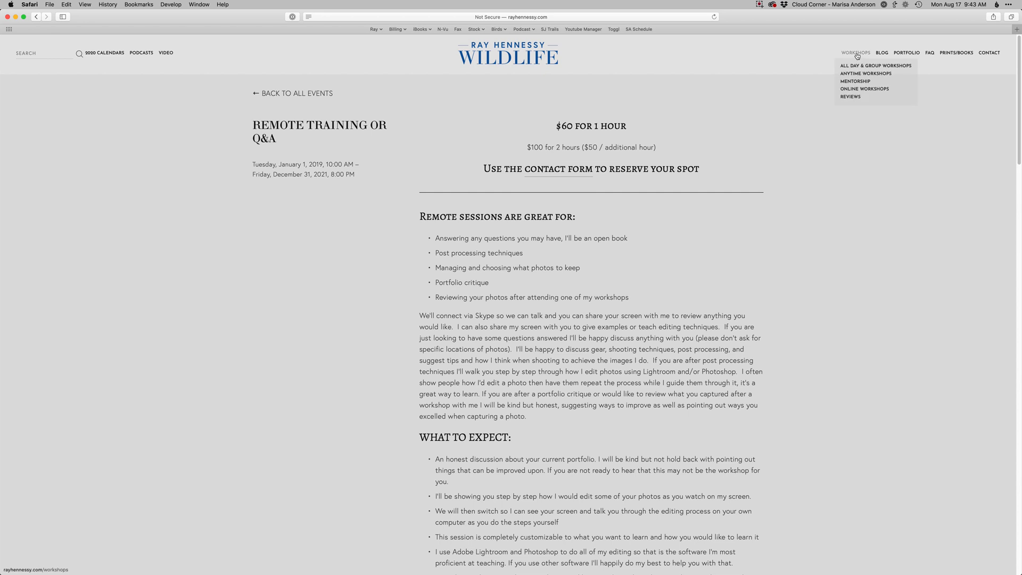